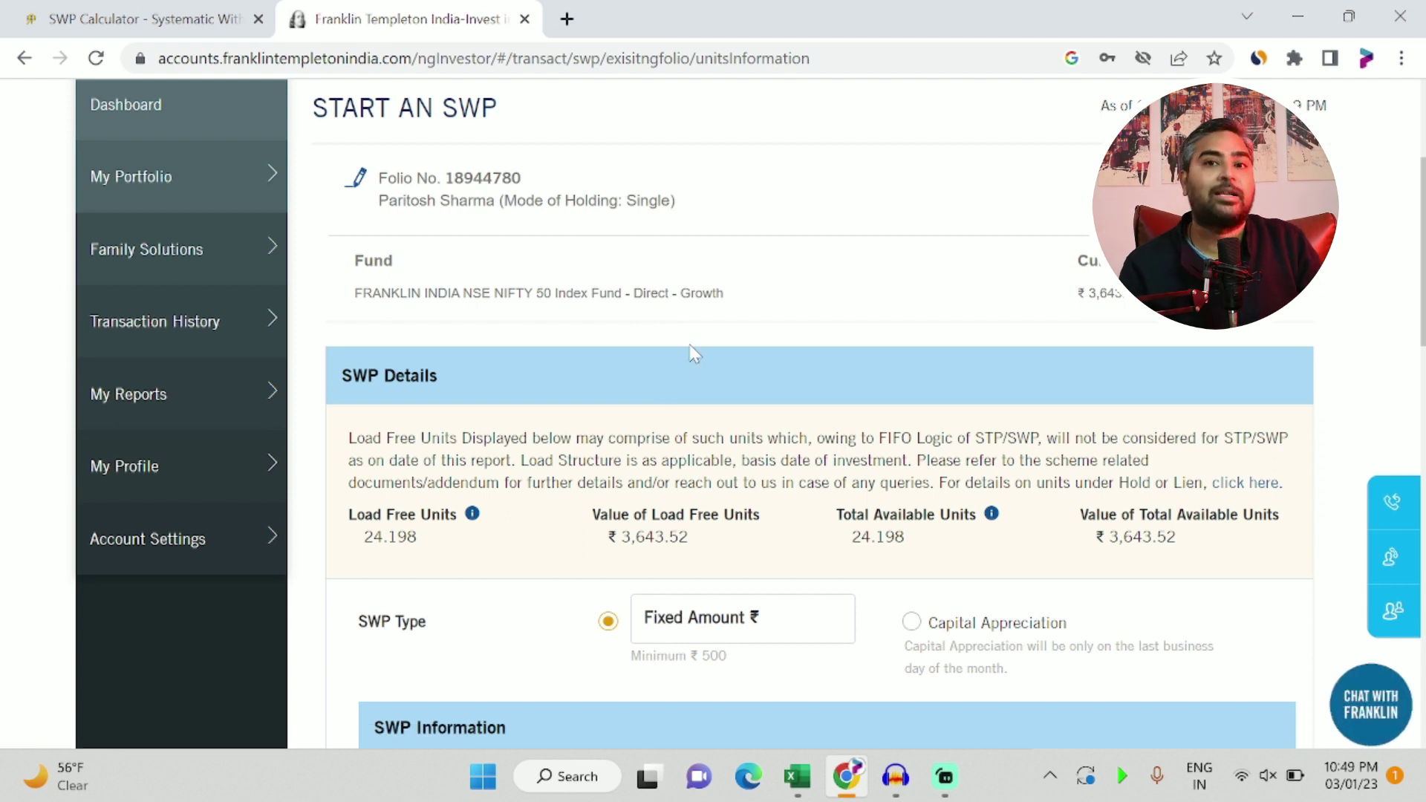
# Switch to the Excel workbook REGULAR INCOME FROM MUTUAL FUNDS and open Sheet2 with the withdrawal plan summary.
pyautogui.click(182, 21)
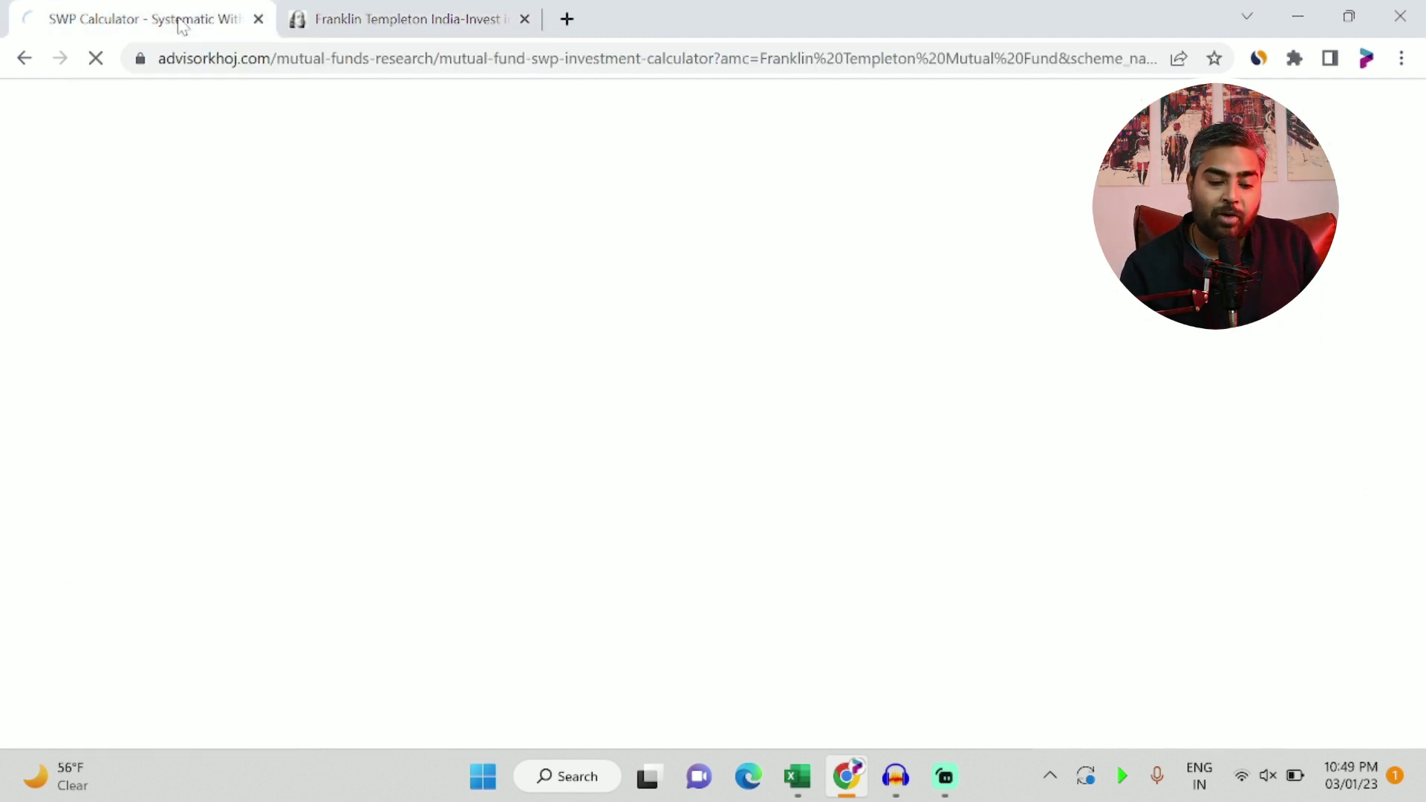
pyautogui.click(366, 17)
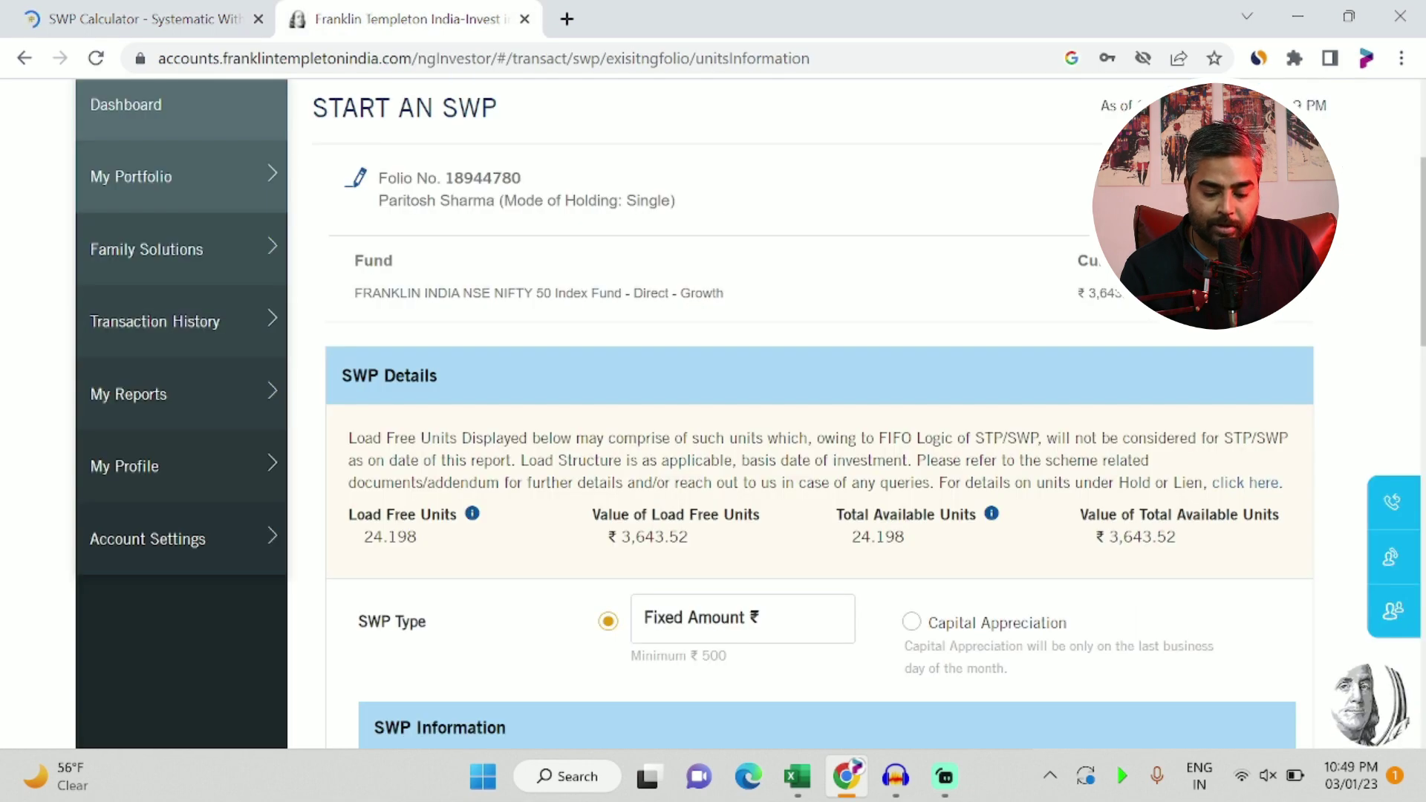
pyautogui.moveTo(797, 776)
pyautogui.click(754, 616)
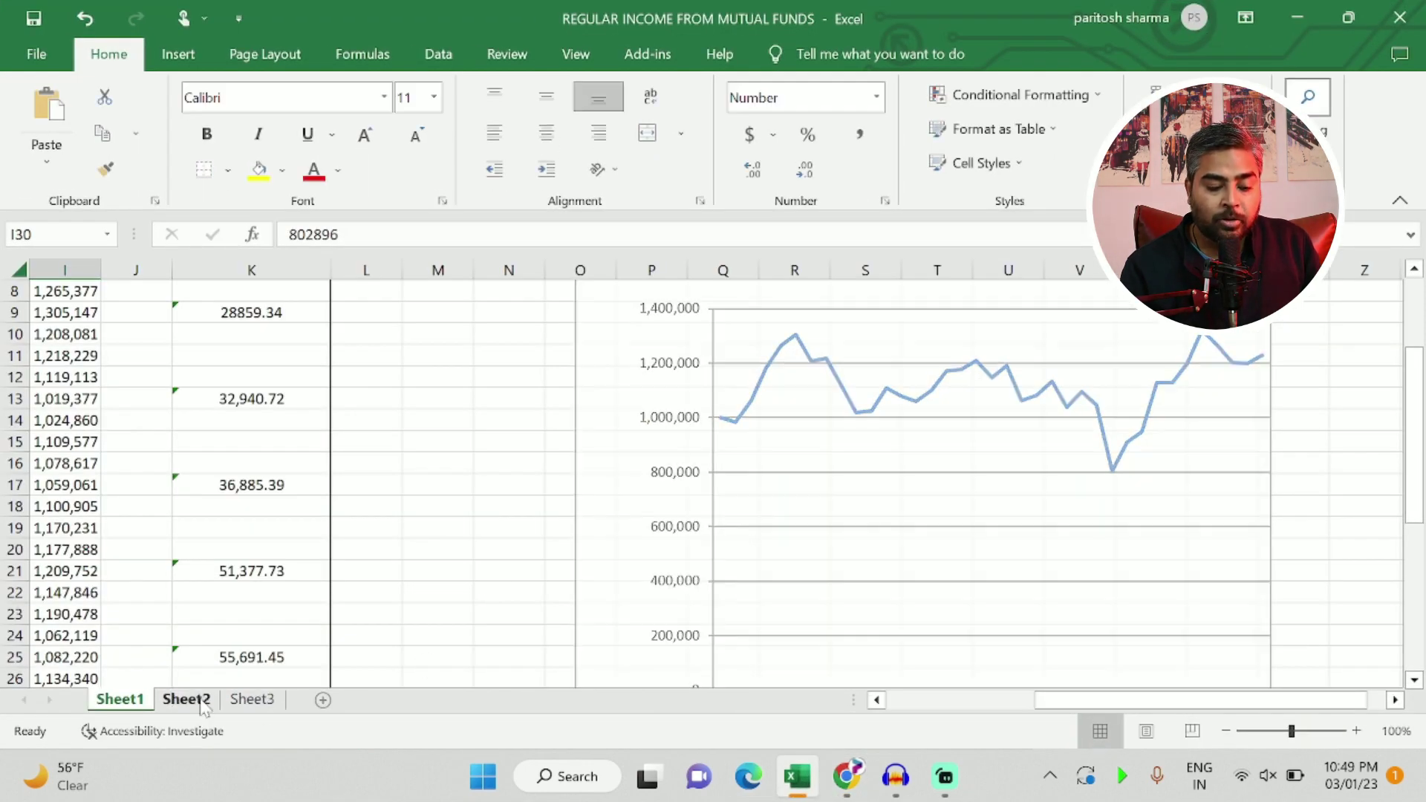
pyautogui.click(203, 704)
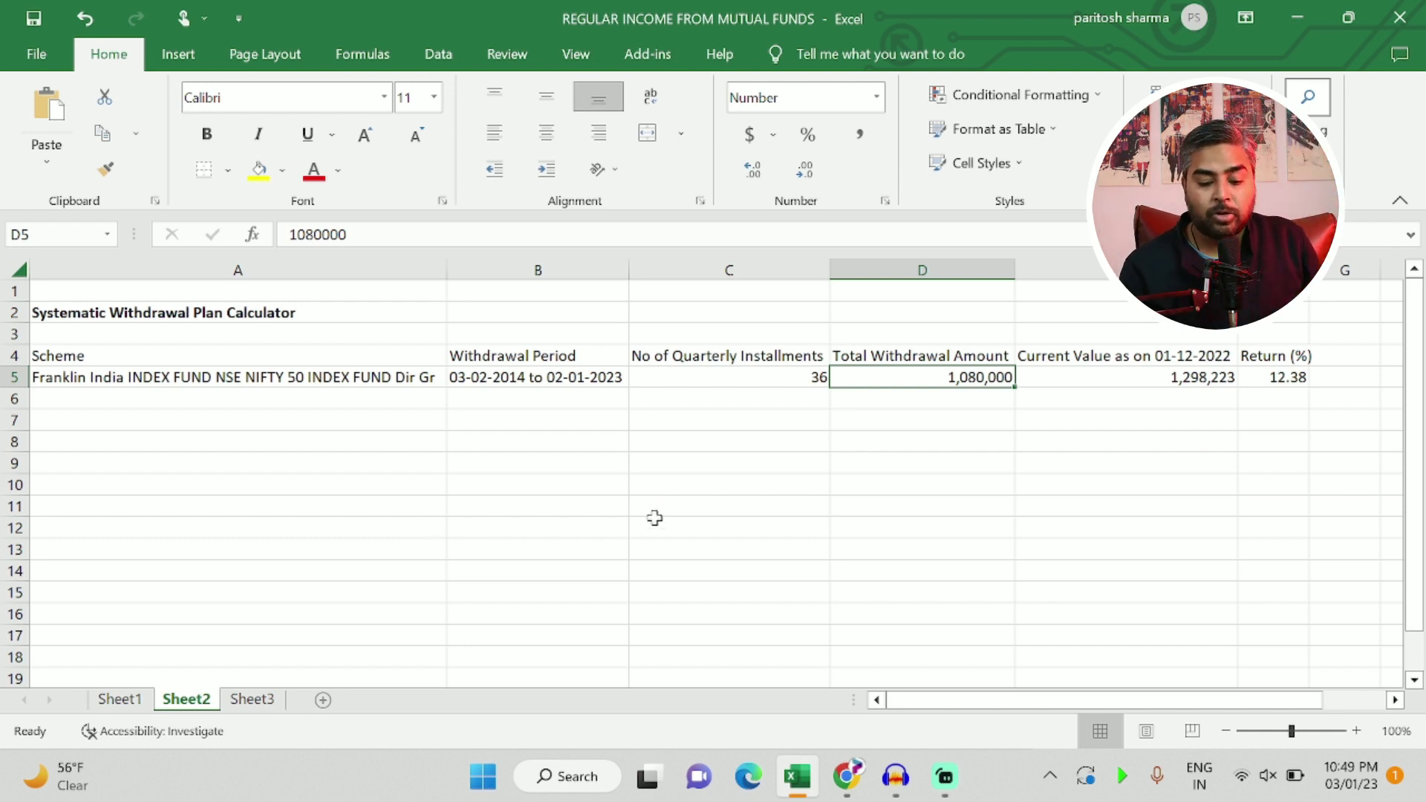
# Examine the Franklin India index fund's installments, total withdrawal amount, current value, return and withdrawal period in row 5.
pyautogui.click(779, 379)
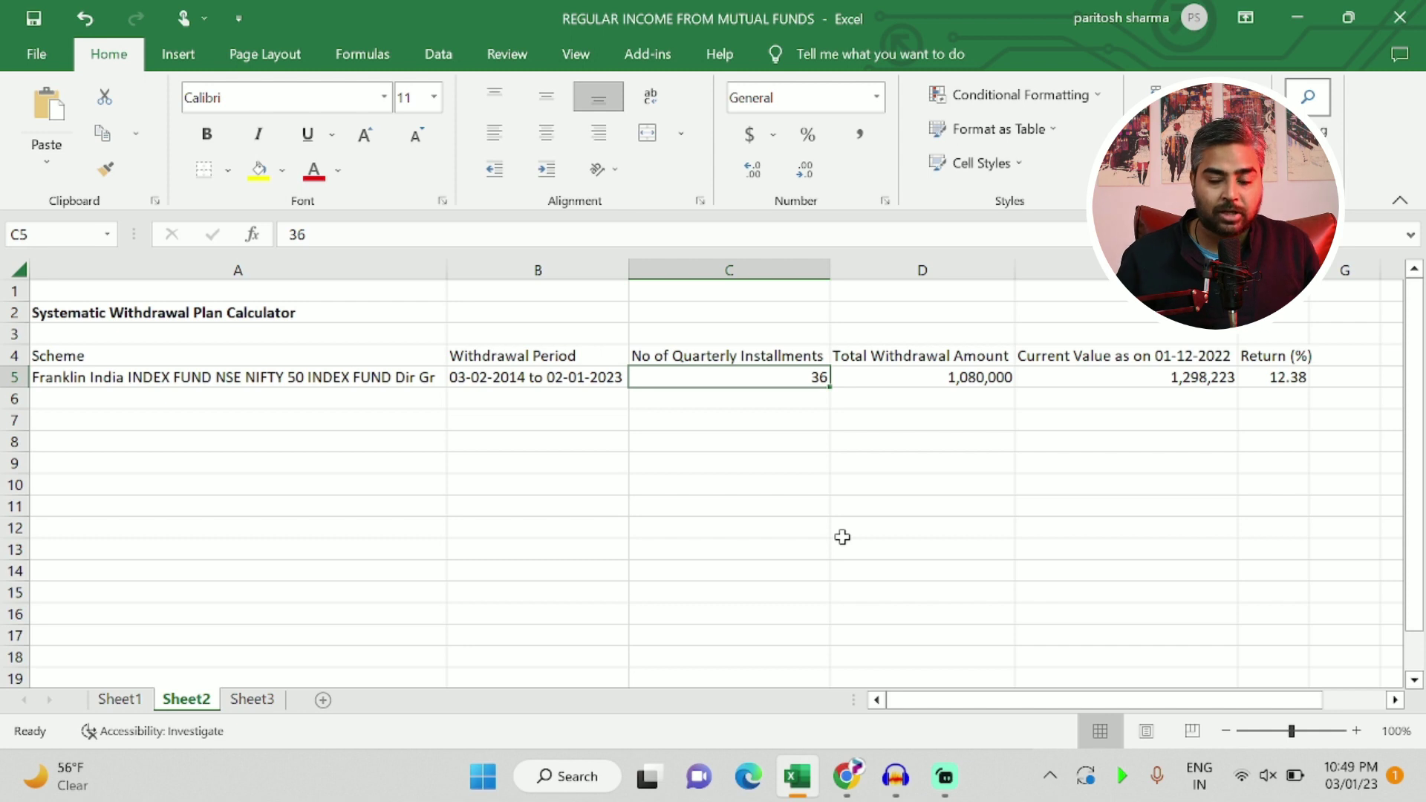
pyautogui.click(973, 375)
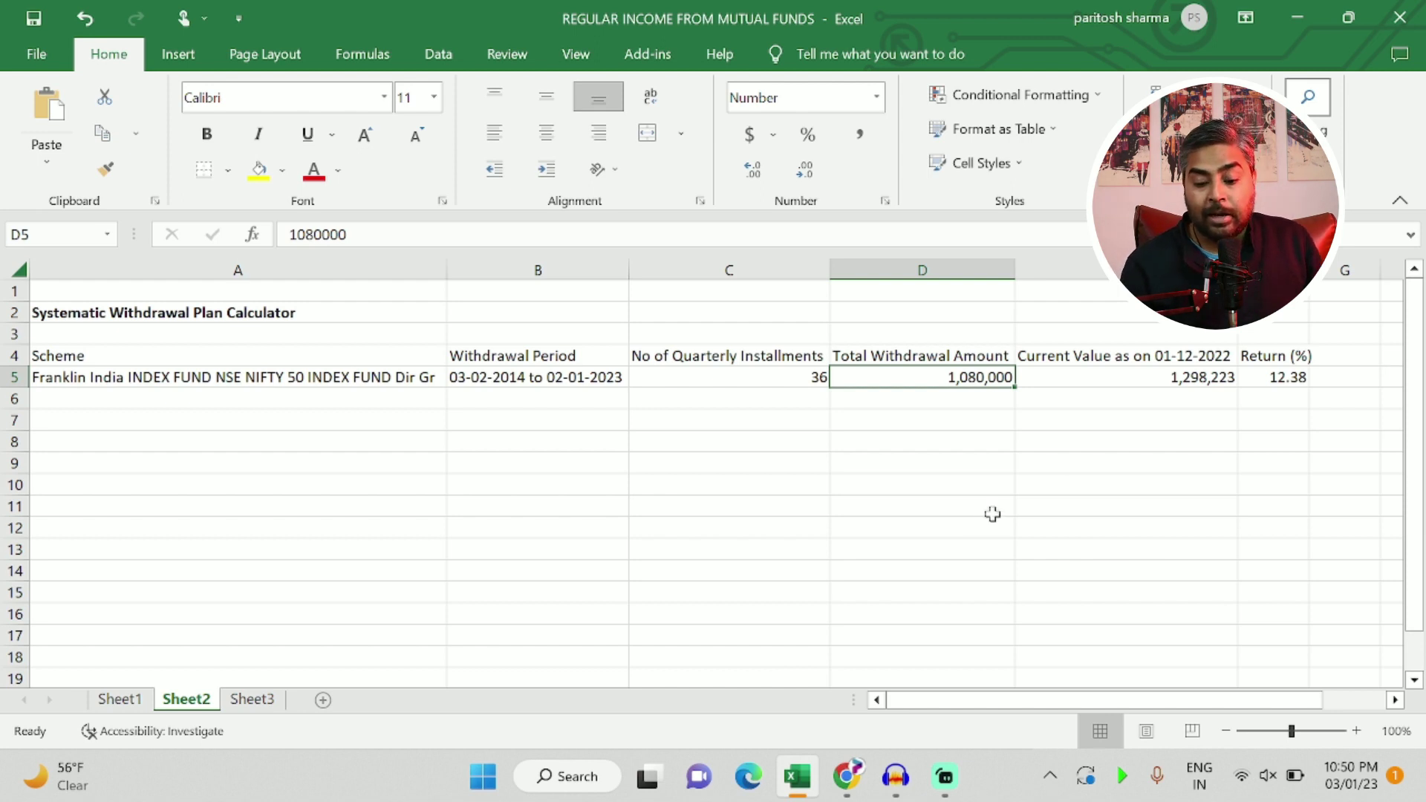
pyautogui.click(1172, 379)
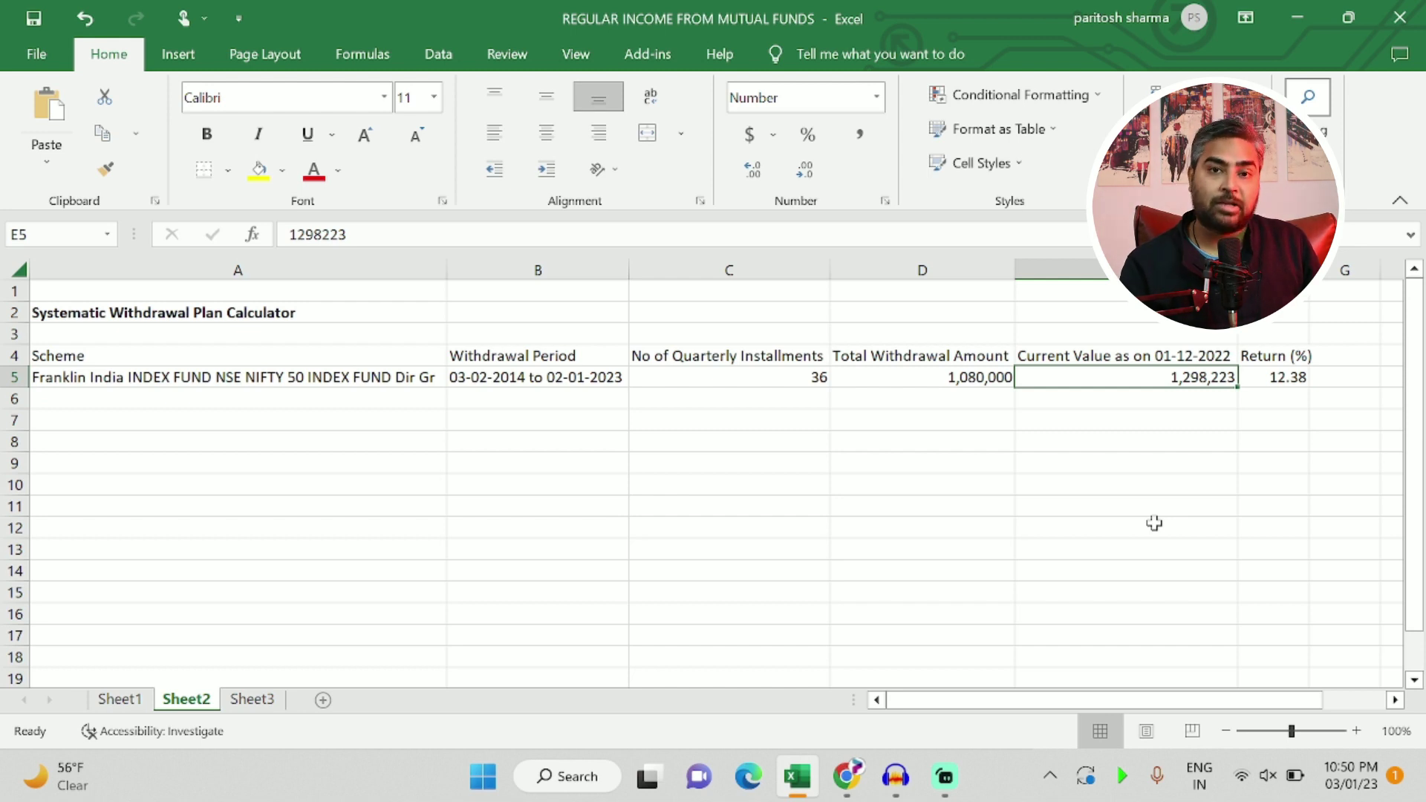
pyautogui.click(1283, 380)
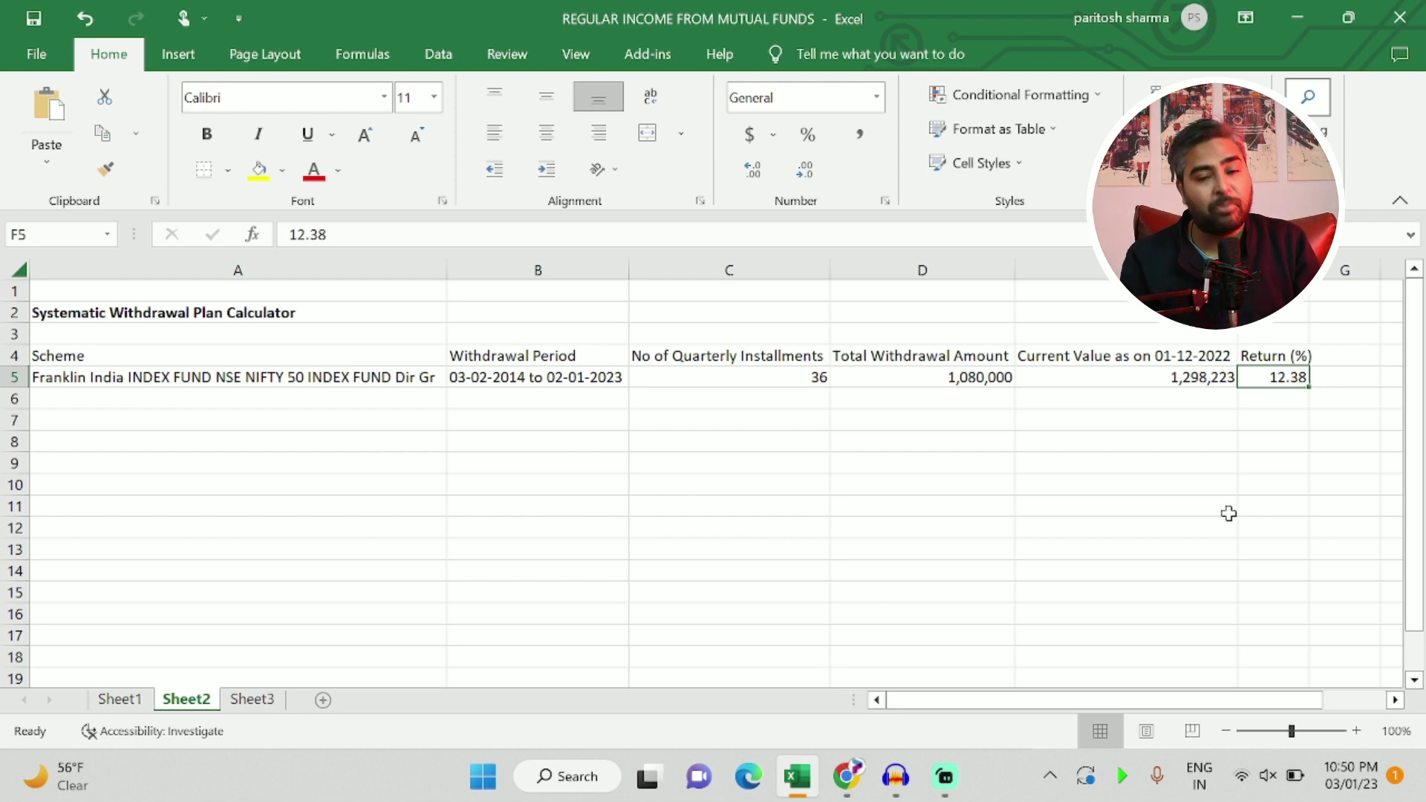
pyautogui.click(994, 376)
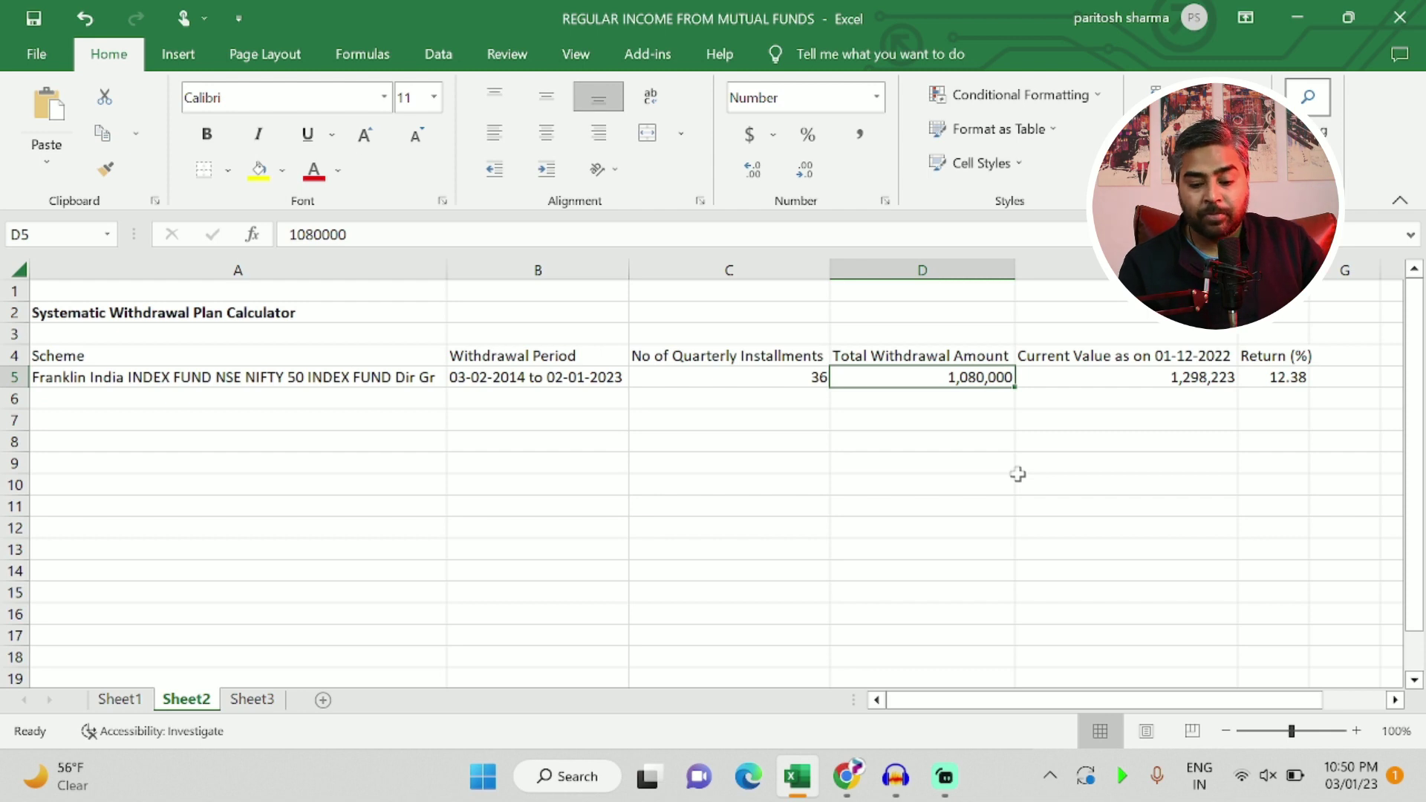
pyautogui.click(1156, 375)
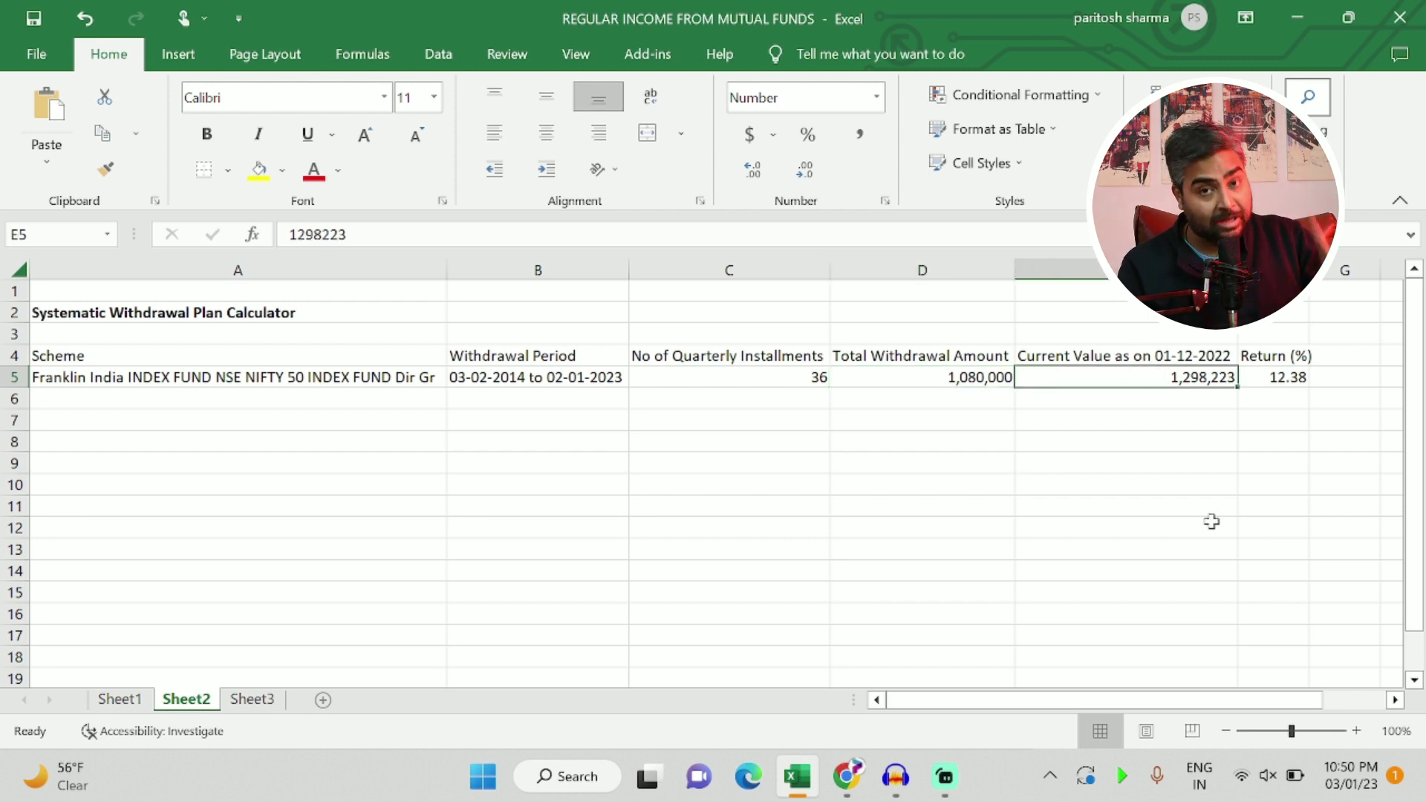
pyautogui.click(817, 377)
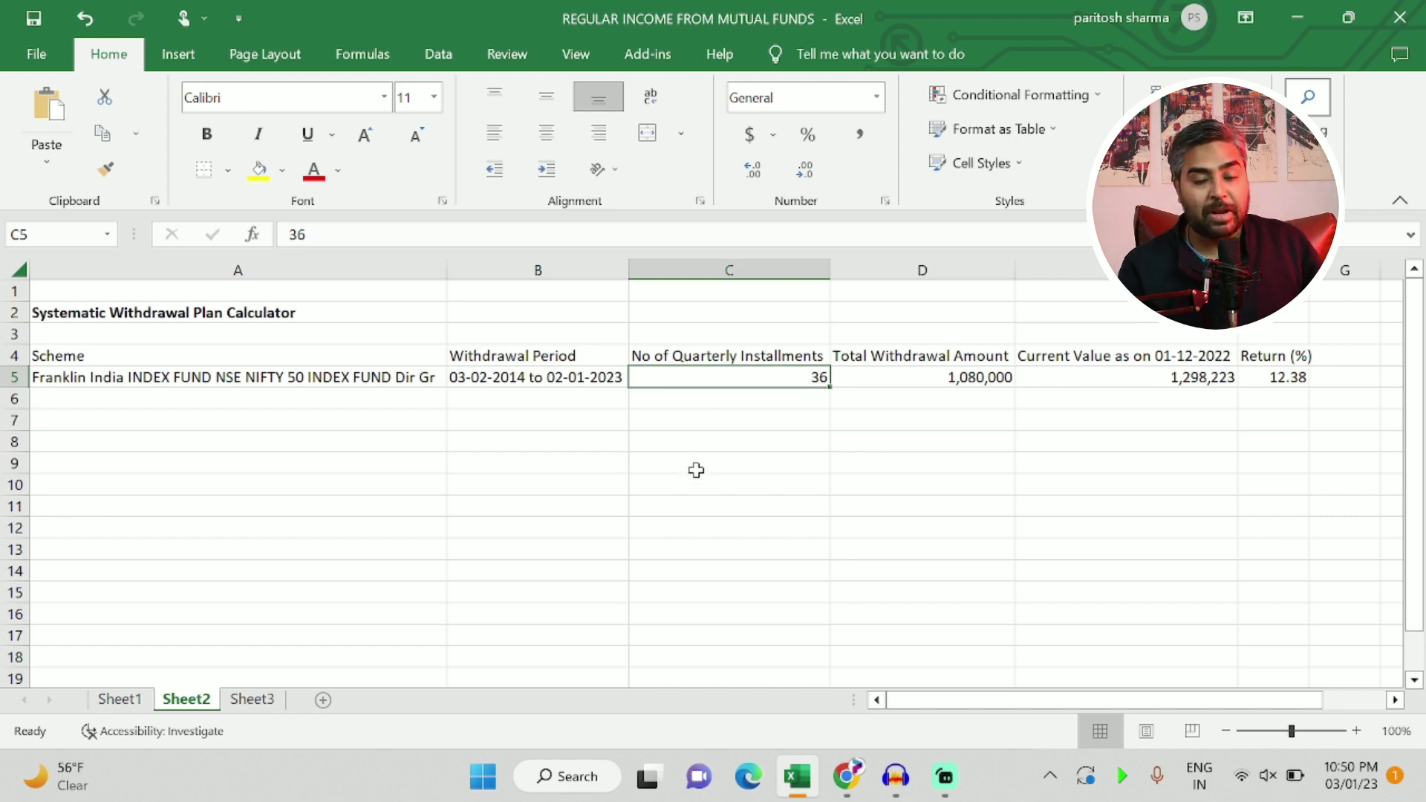
pyautogui.click(557, 376)
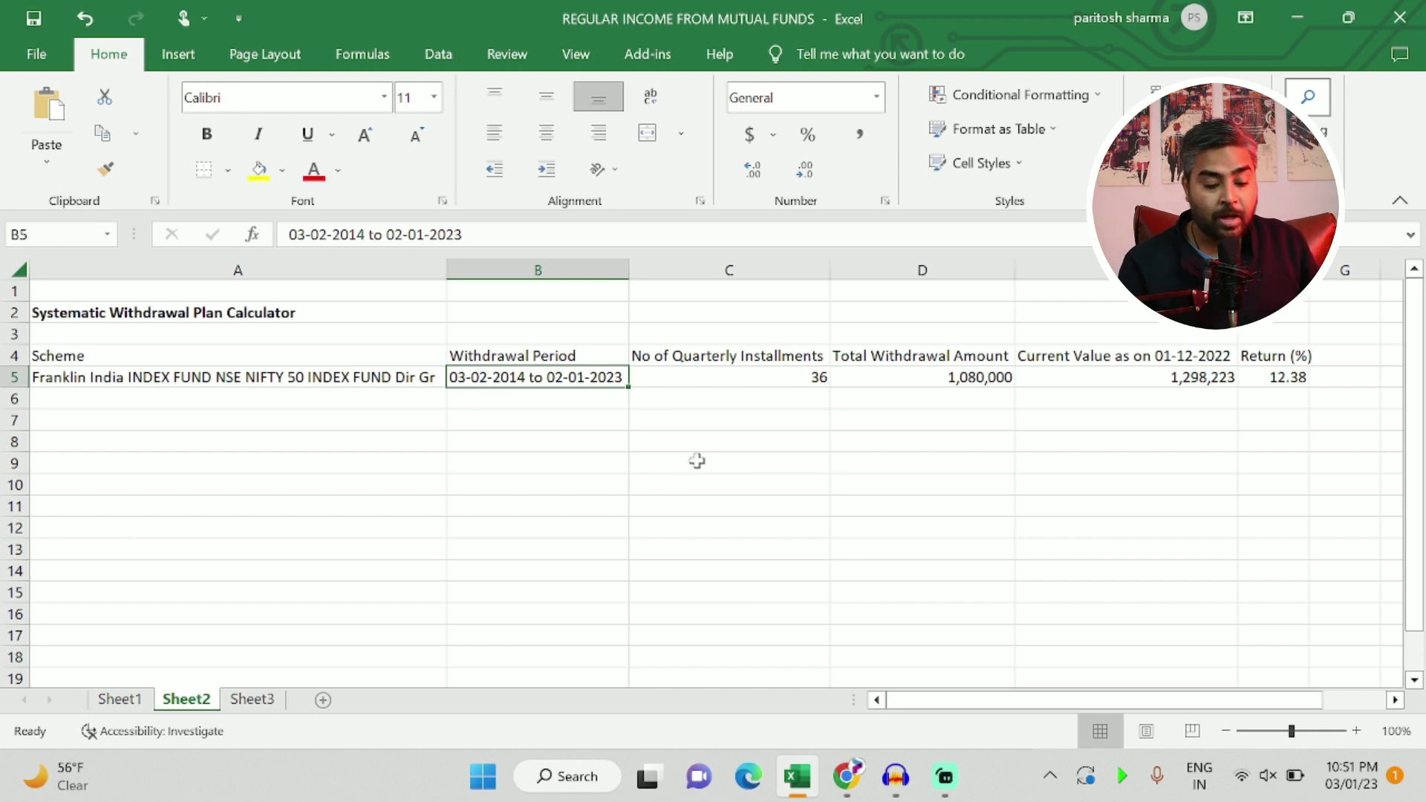
# On Sheet1, examine the initial investment and the first quarterly withdrawals in the Cash Flow and Net Amount columns.
pyautogui.click(119, 700)
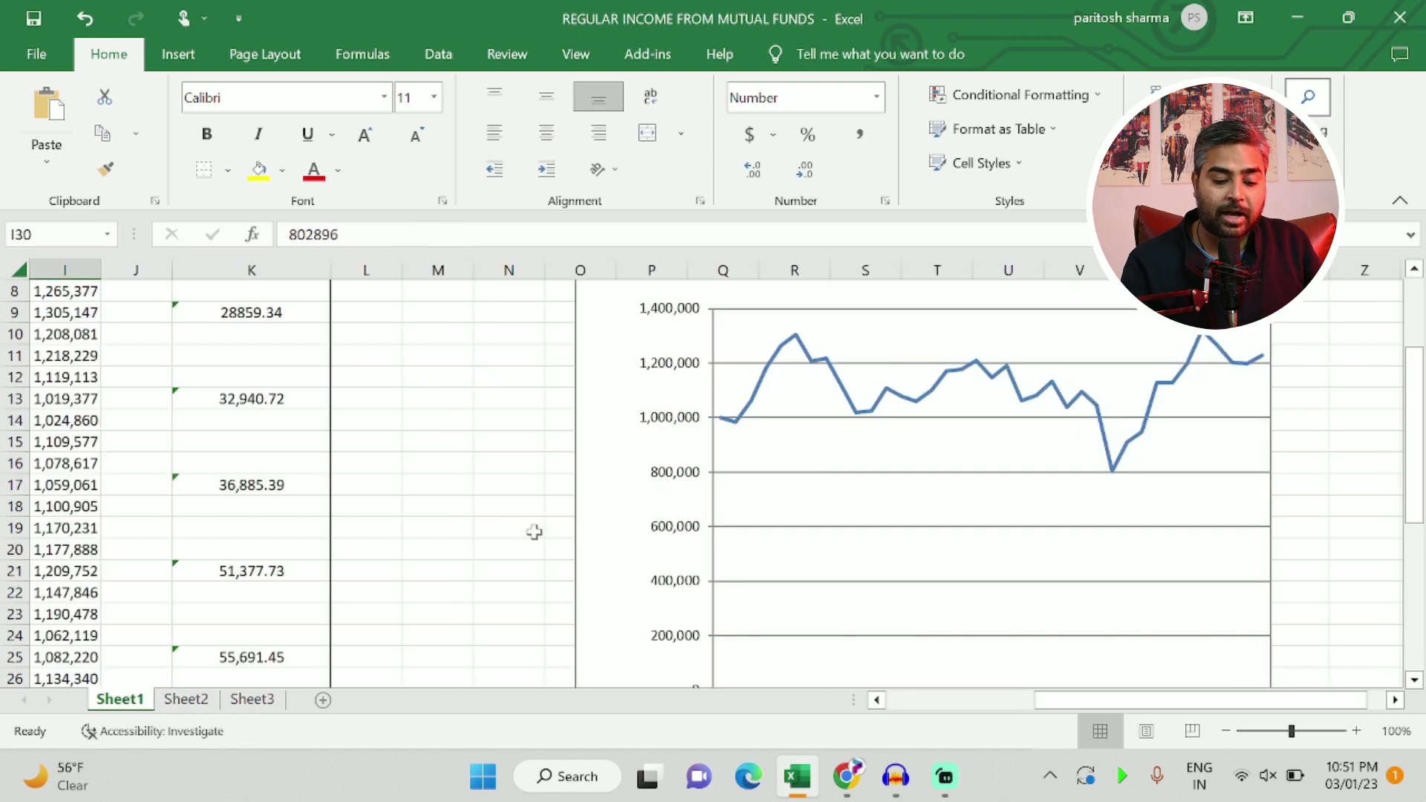
pyautogui.moveTo(1104, 704); pyautogui.dragTo(966, 702)
pyautogui.scroll(-1, 620, 469)
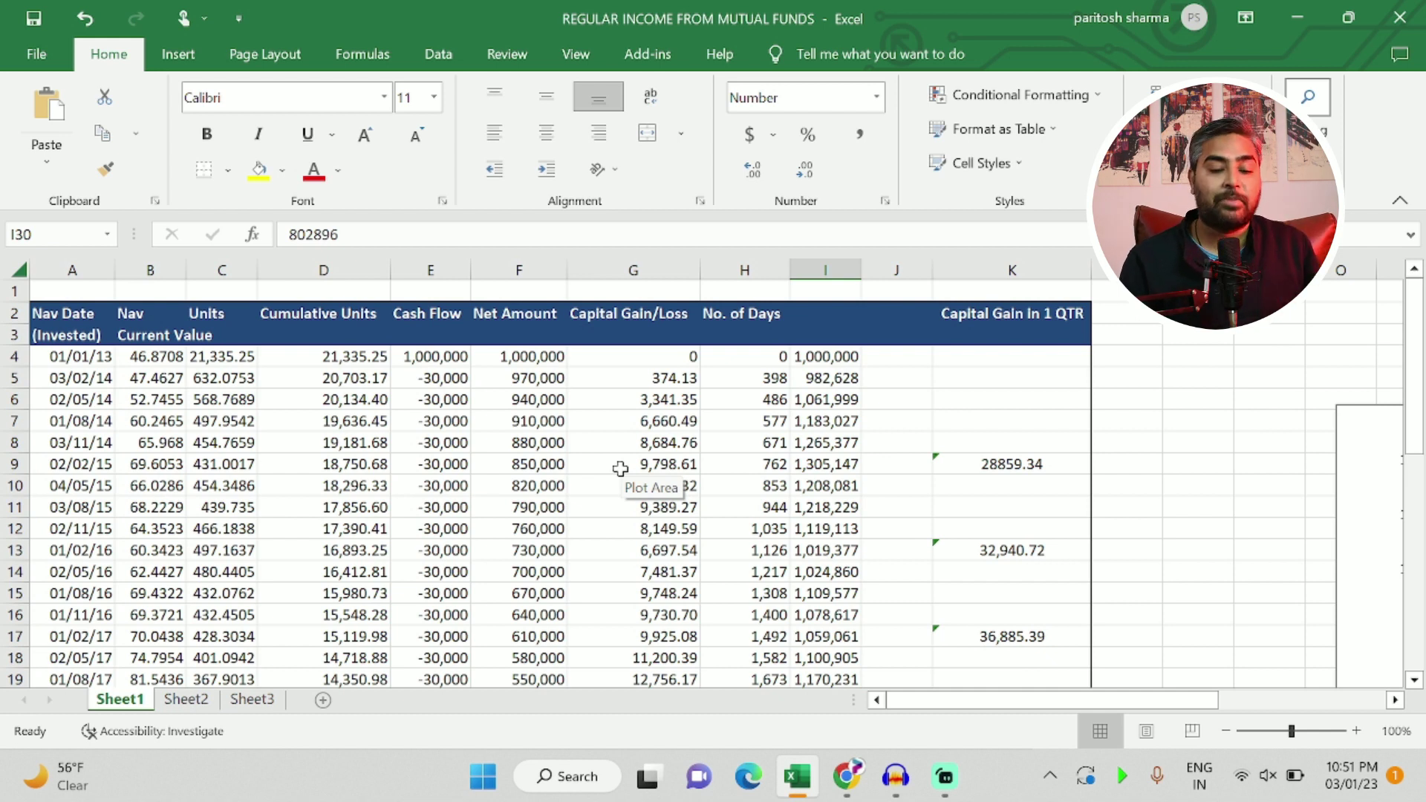
pyautogui.click(448, 358)
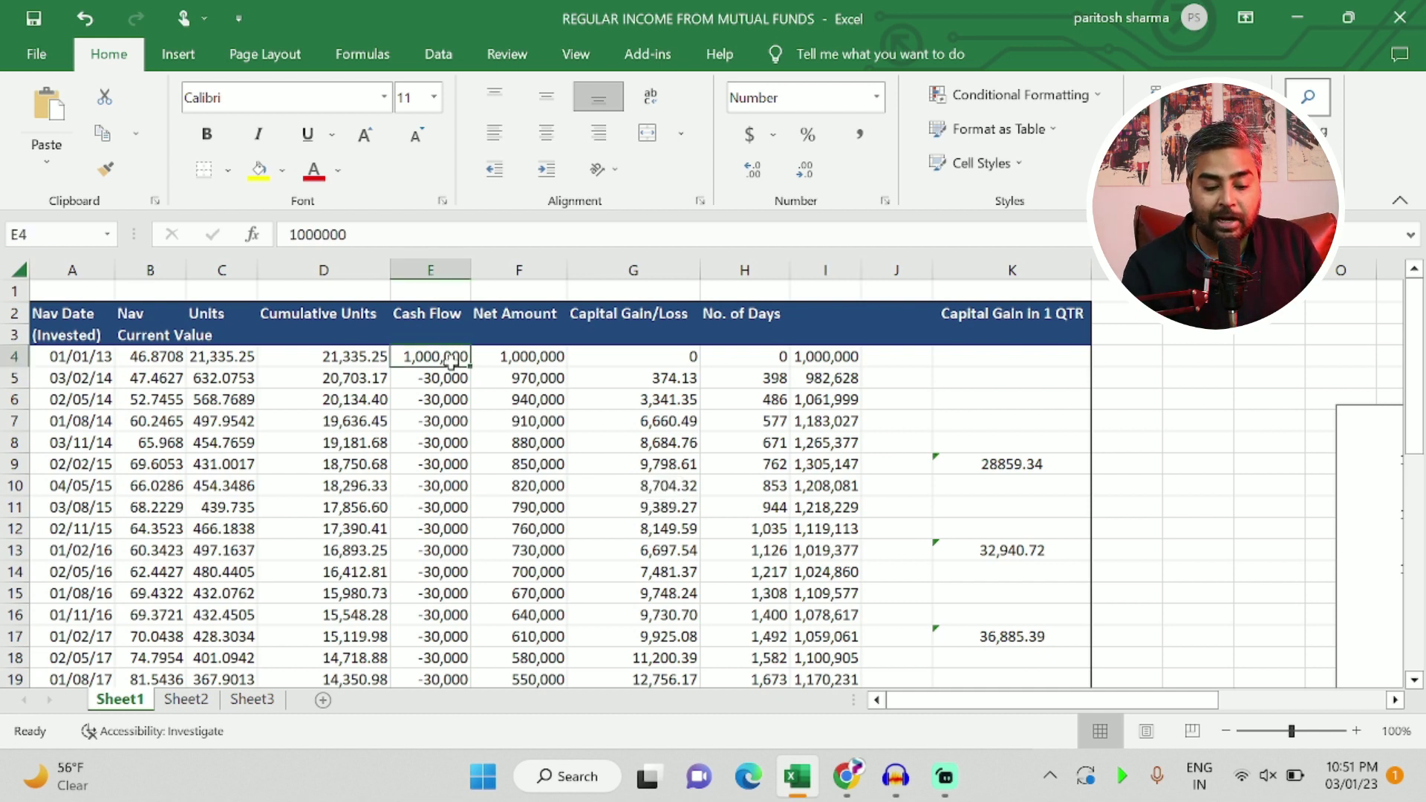
pyautogui.click(101, 378)
pyautogui.click(454, 379)
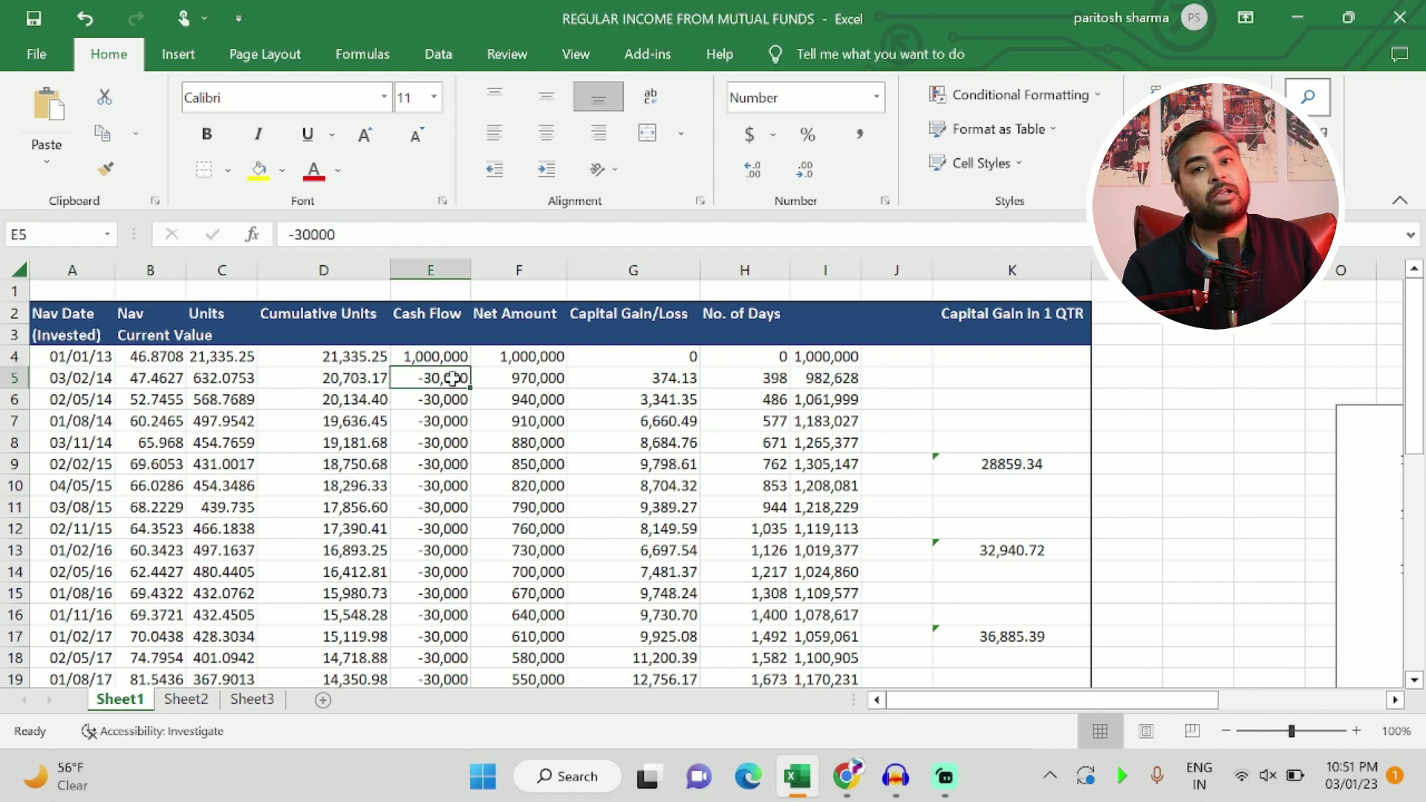
pyautogui.click(547, 378)
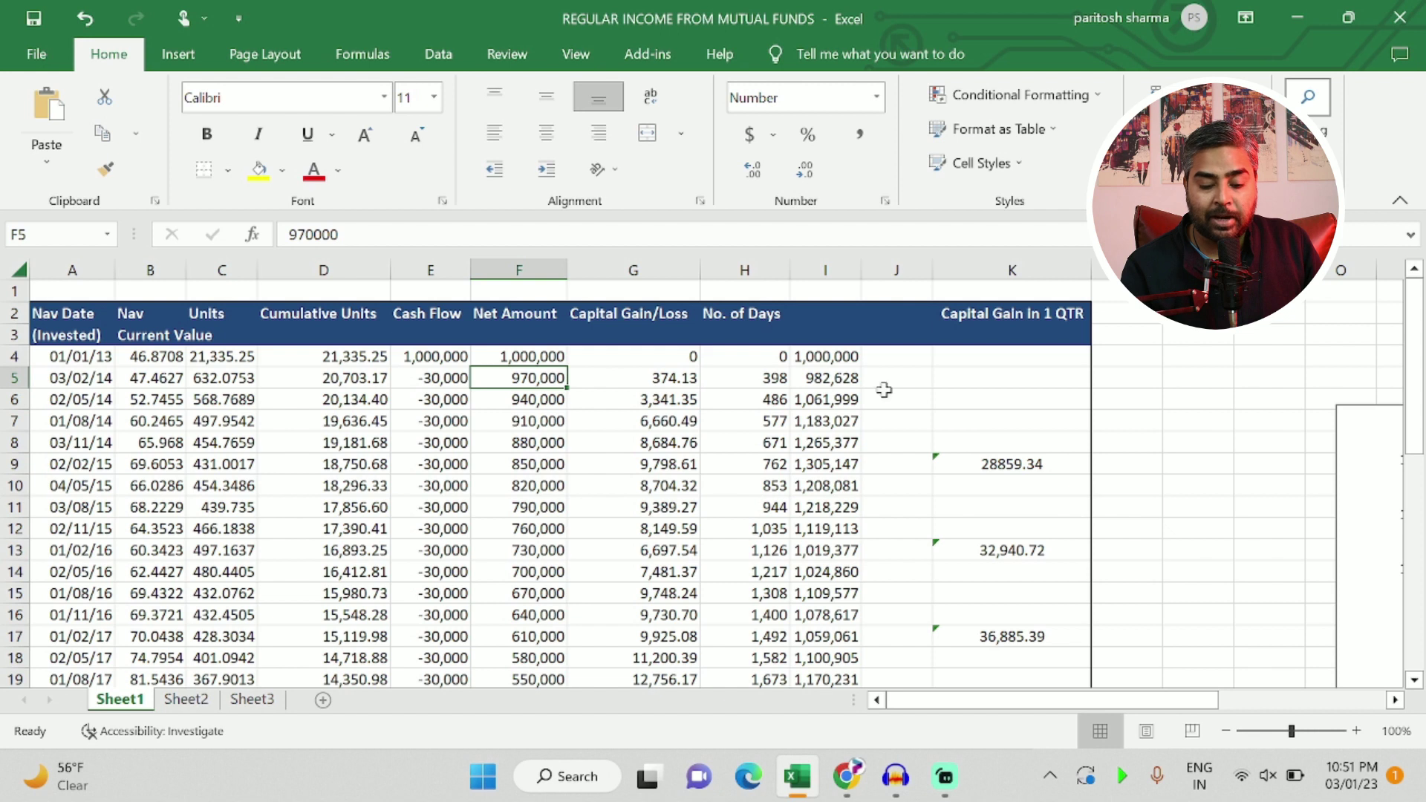
pyautogui.click(448, 399)
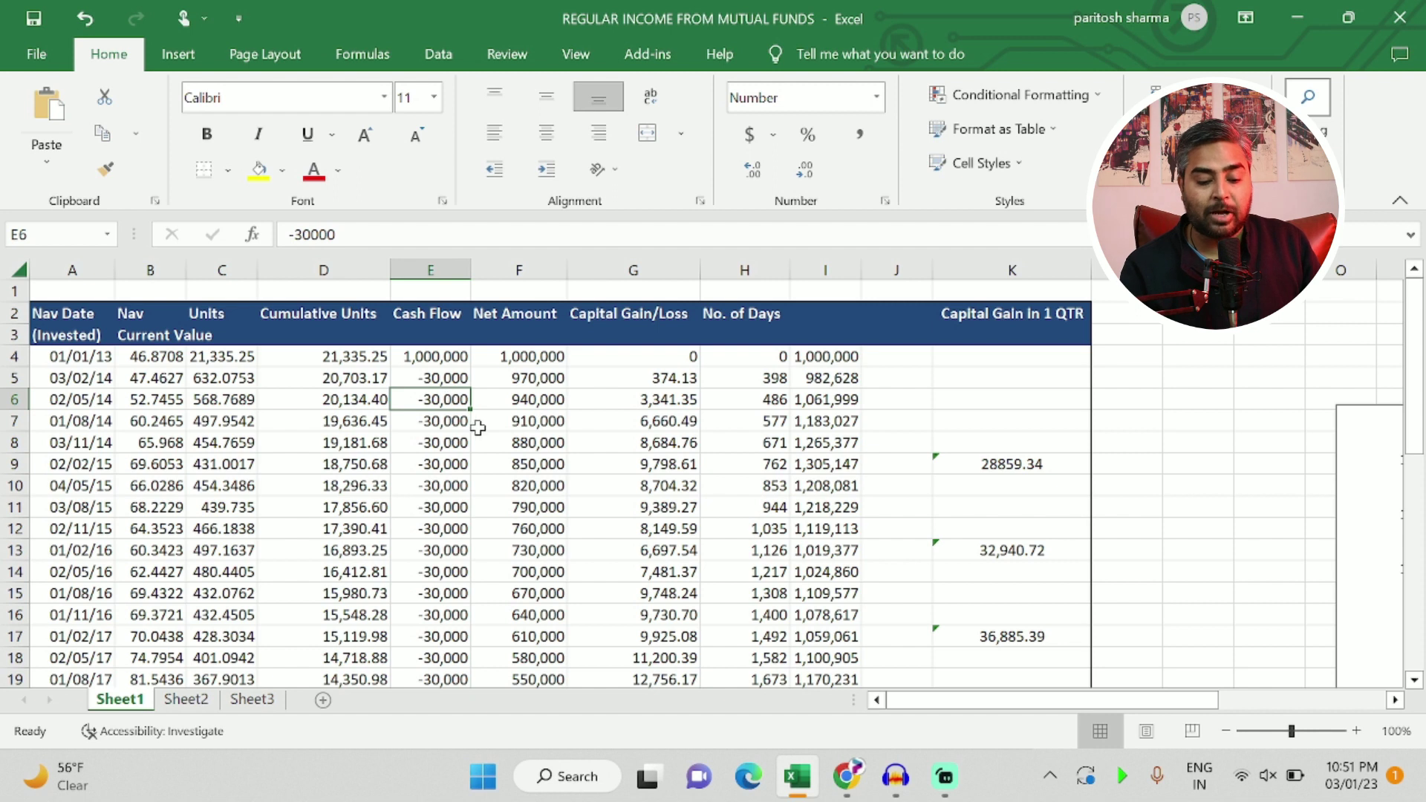
pyautogui.click(453, 424)
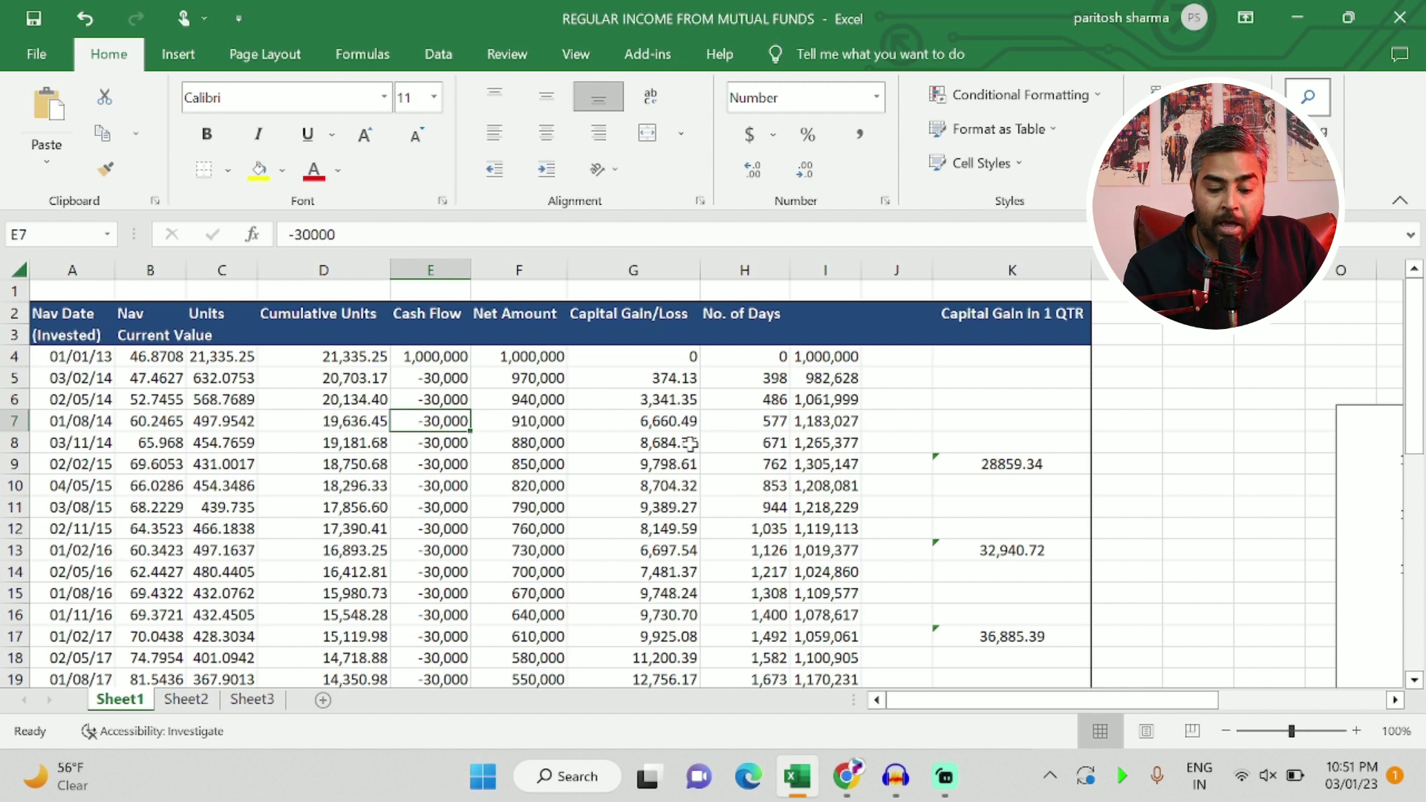
pyautogui.click(441, 381)
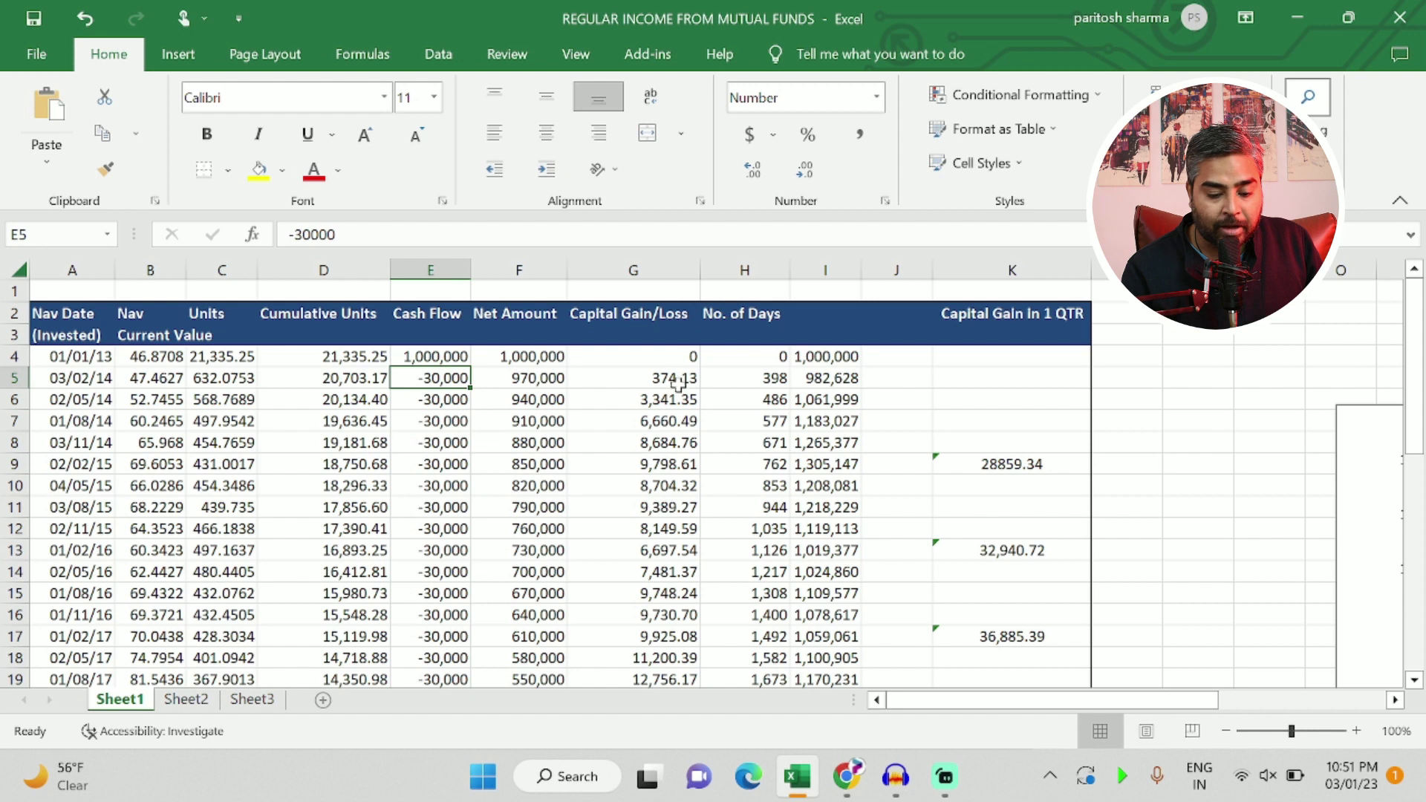
# Compare the capital gains in G5:G9 and G10:G13 with their totals in K9 and K13.
pyautogui.moveTo(677, 380); pyautogui.dragTo(687, 463)
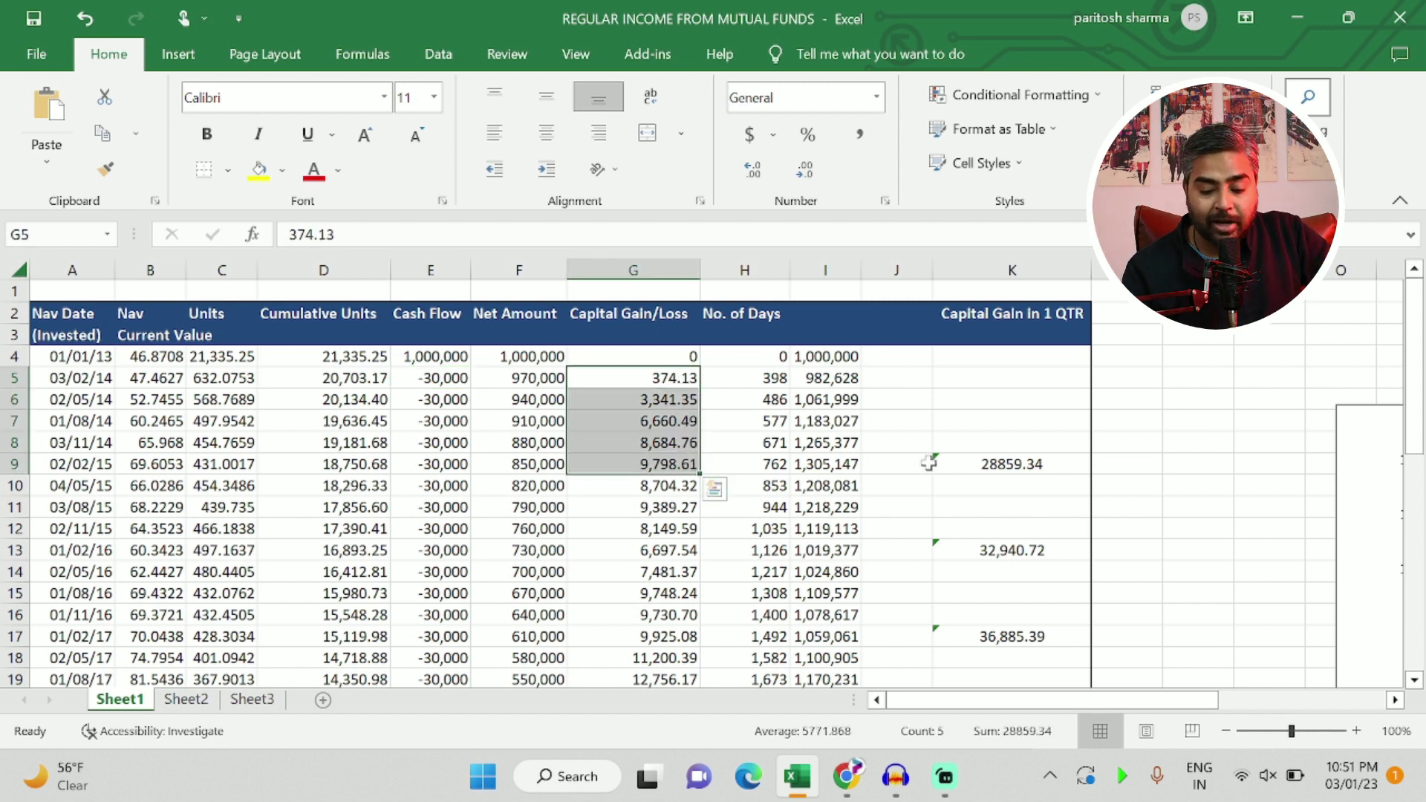
pyautogui.click(1013, 467)
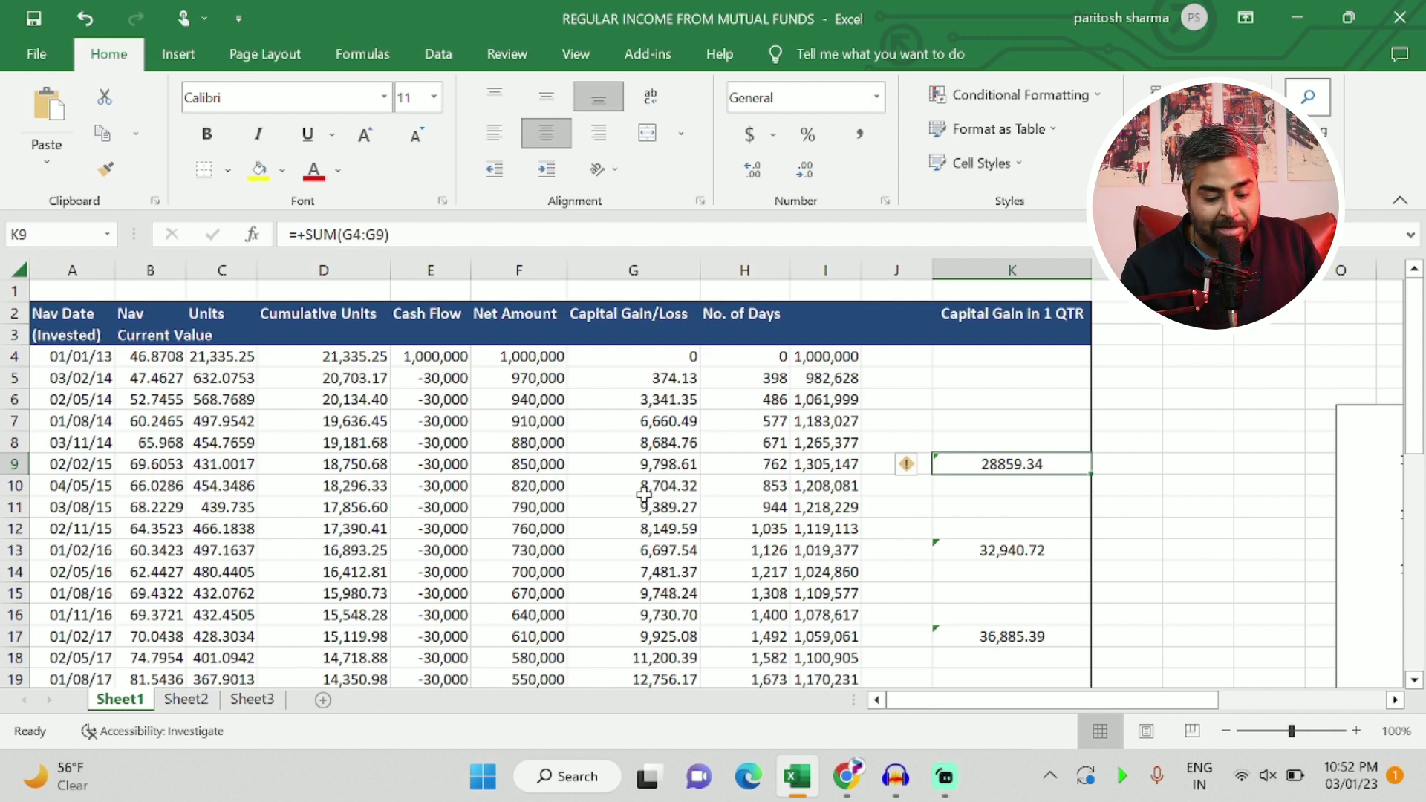
pyautogui.moveTo(548, 488); pyautogui.dragTo(552, 549)
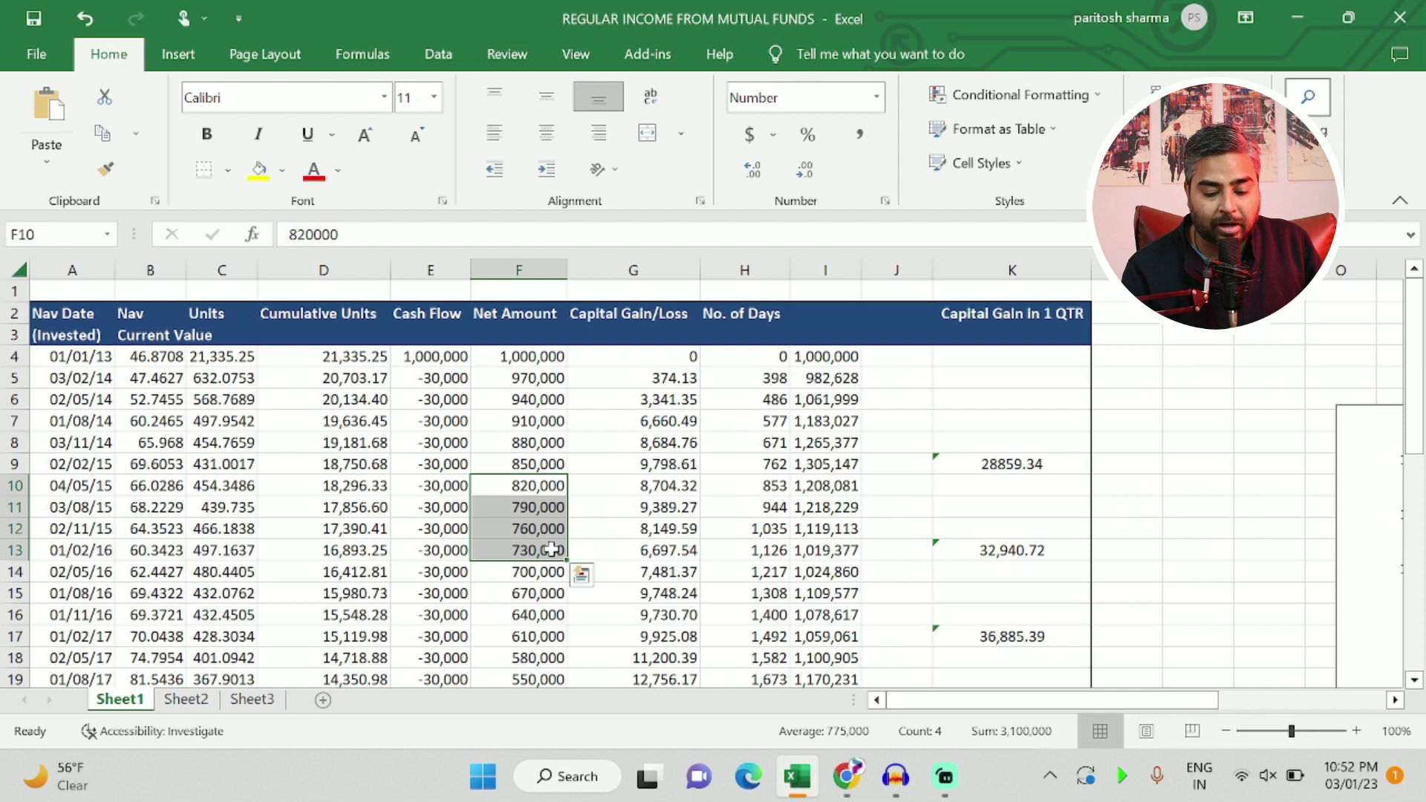
pyautogui.moveTo(678, 484); pyautogui.dragTo(685, 558)
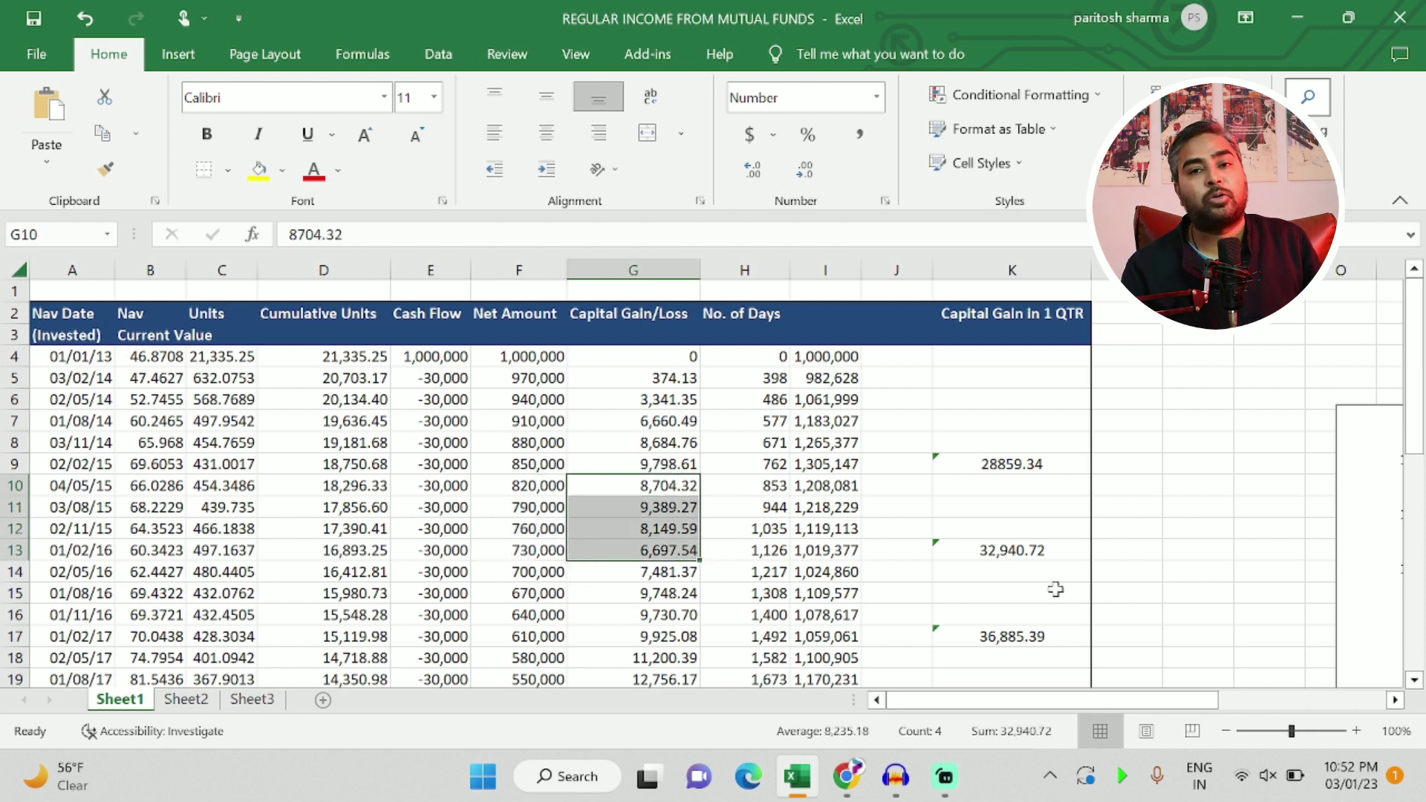
pyautogui.click(1017, 549)
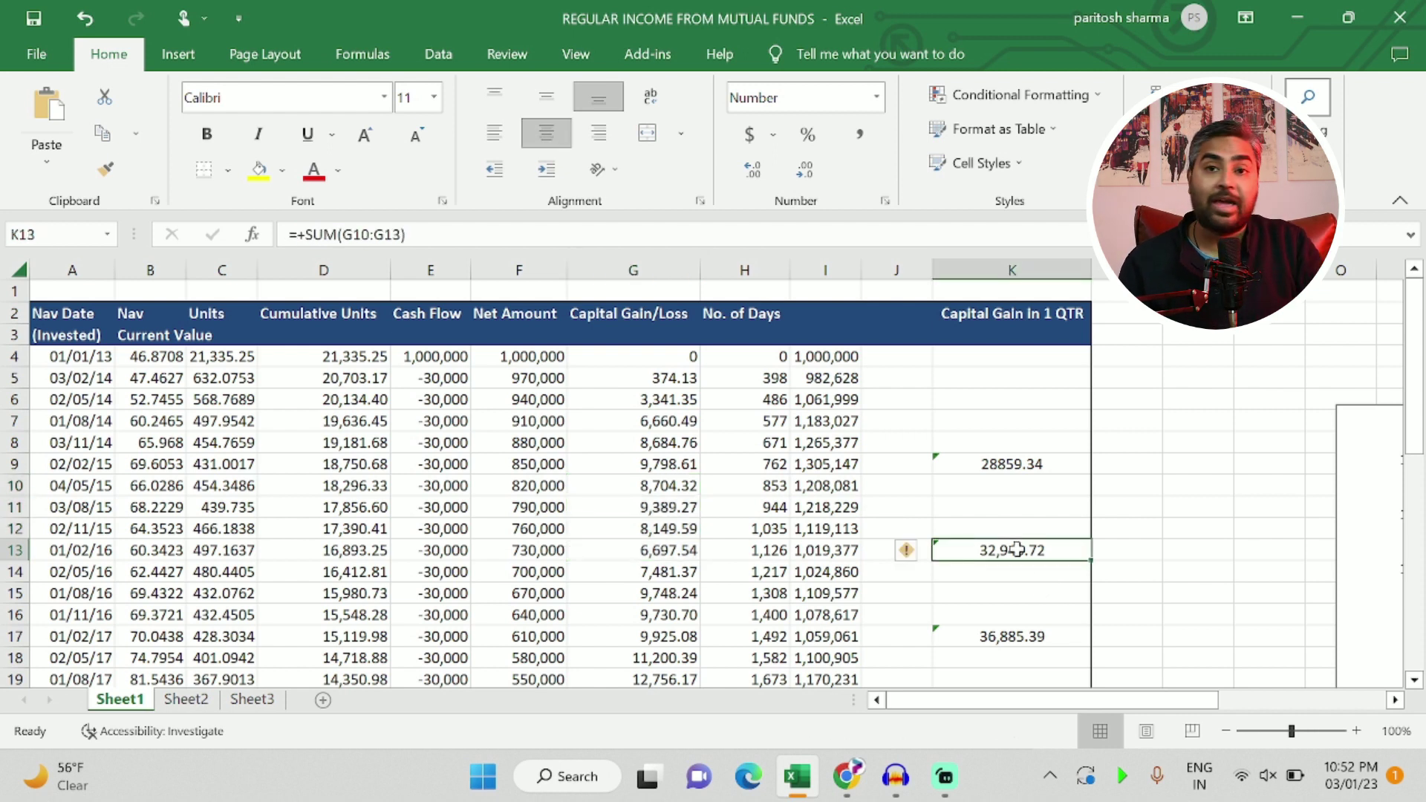
# Review the remaining capital gain totals in column K, from K17 down to K37.
pyautogui.scroll(-2, 954, 610)
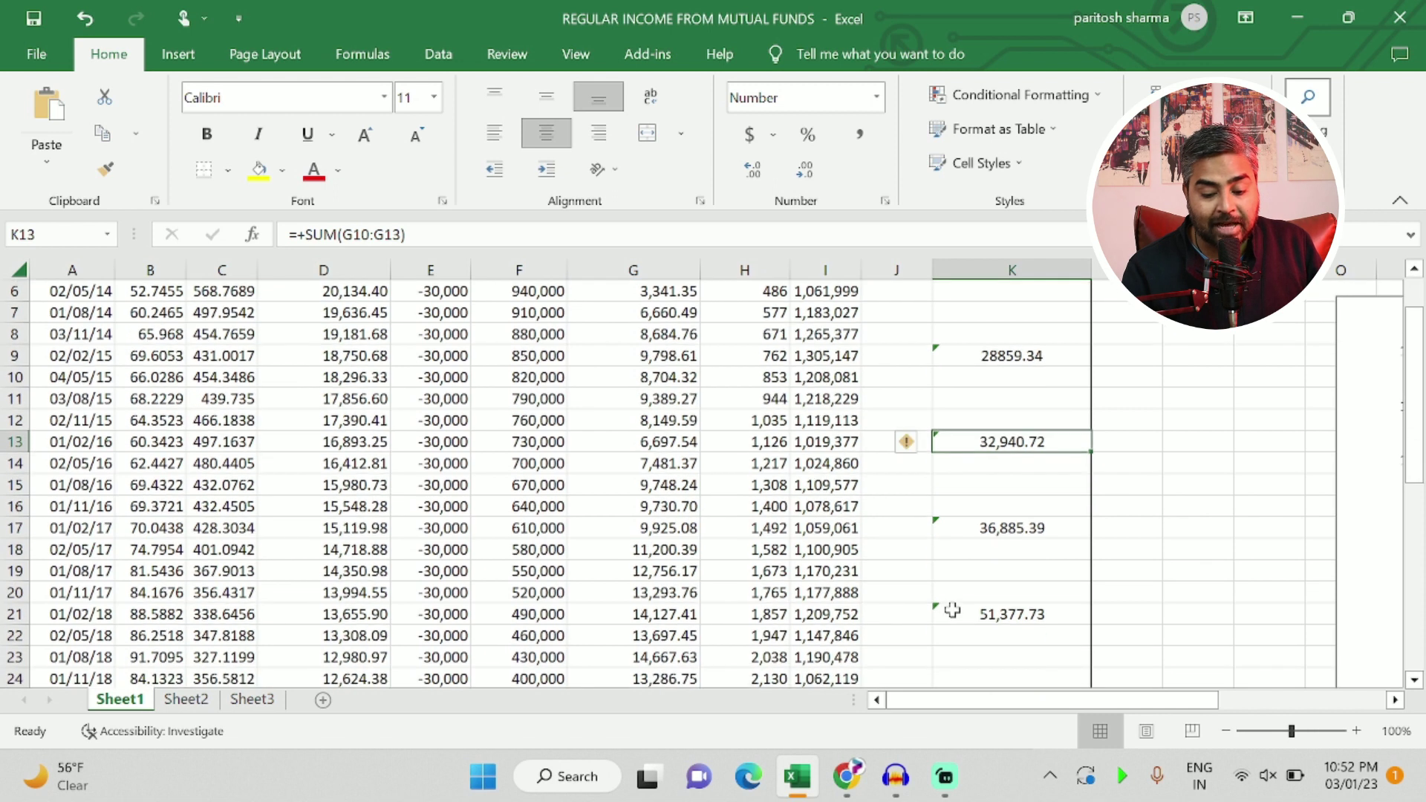
pyautogui.click(1034, 532)
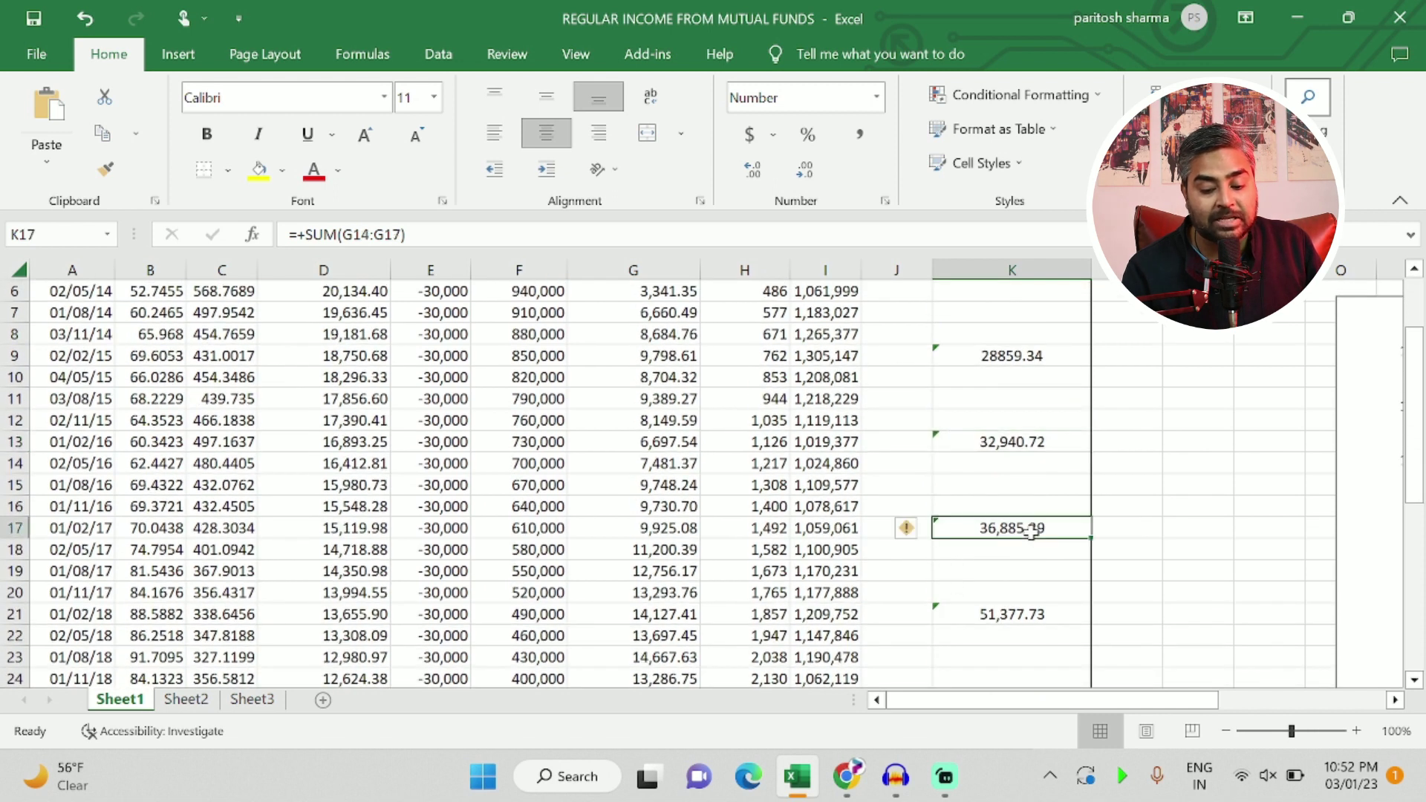
pyautogui.scroll(-3, 1118, 580)
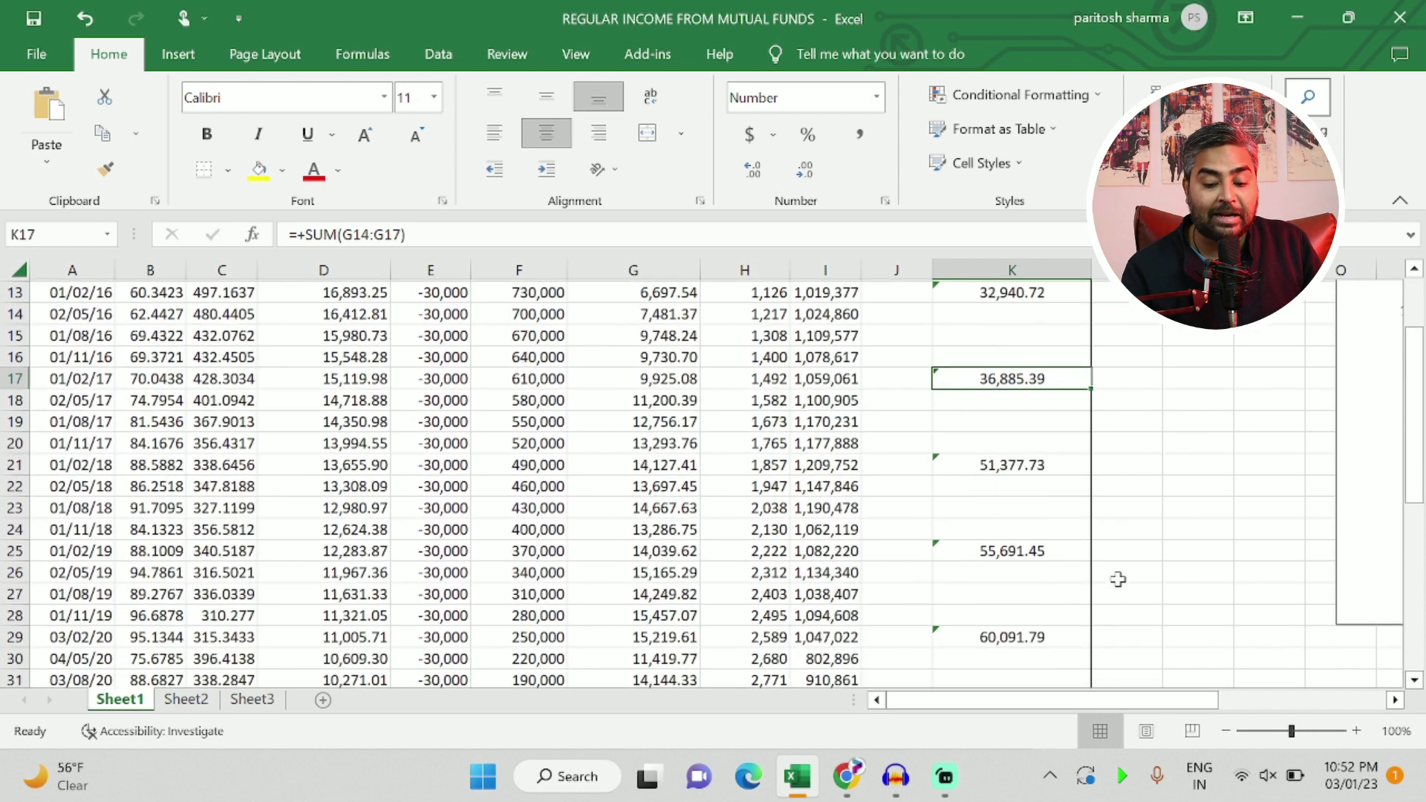
pyautogui.scroll(-1, 1118, 579)
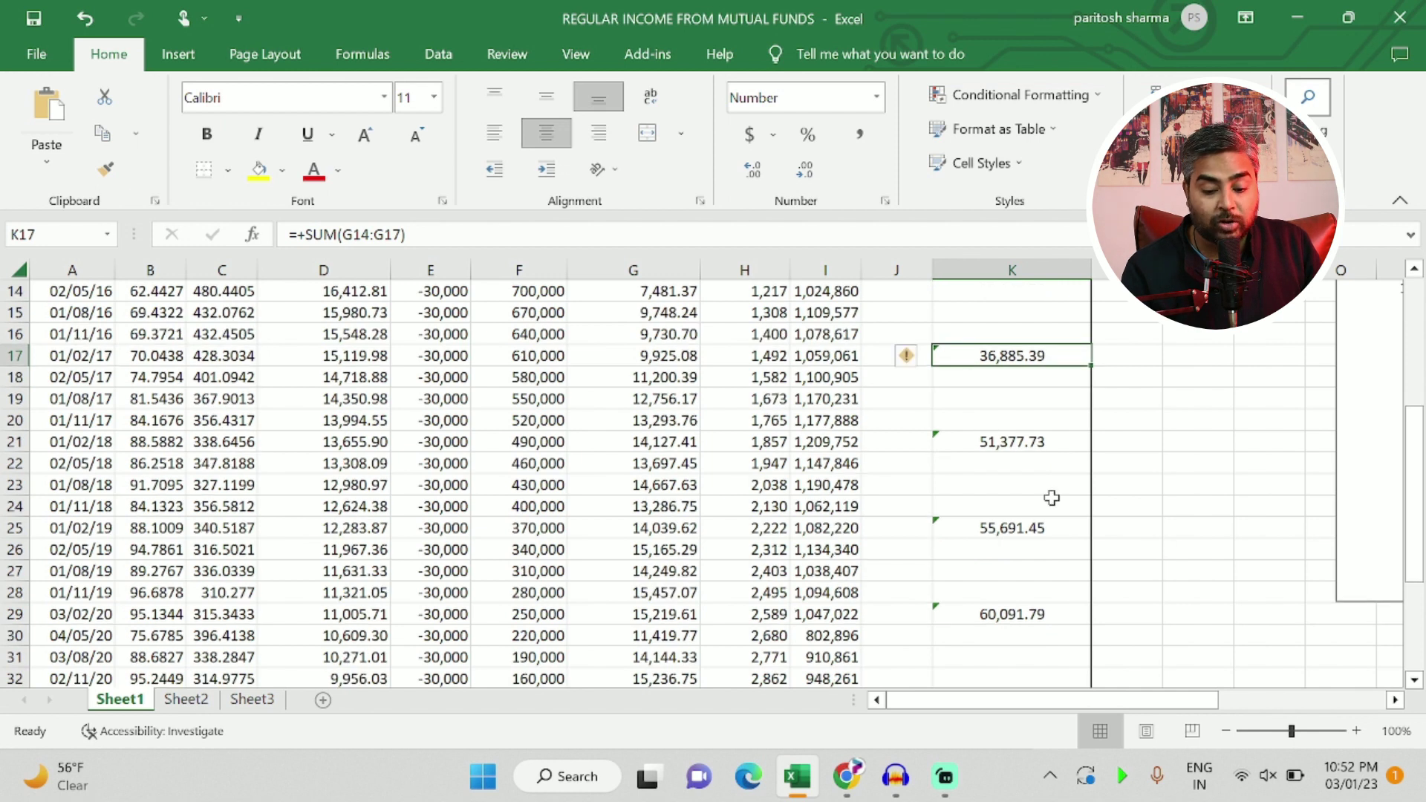
pyautogui.click(1011, 447)
pyautogui.press('Down')
pyautogui.press('Down')
pyautogui.press('Down')
pyautogui.press('Down')
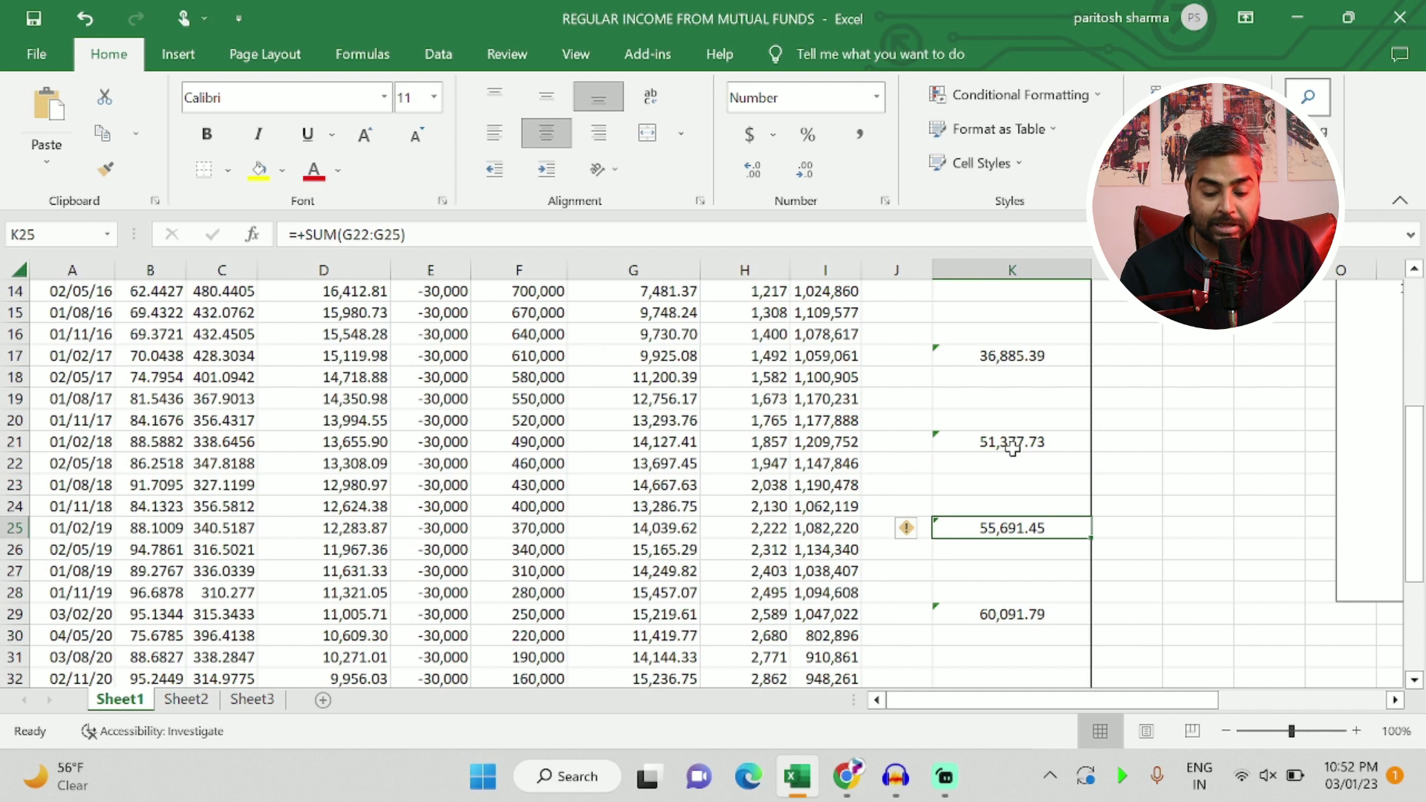
pyautogui.press('Down')
pyautogui.press('Down')
pyautogui.press('Down')
pyautogui.press('Down')
pyautogui.press('Down')
pyautogui.press('Down')
pyautogui.press('Down')
pyautogui.press('Down')
pyautogui.press('Down')
pyautogui.press('Down')
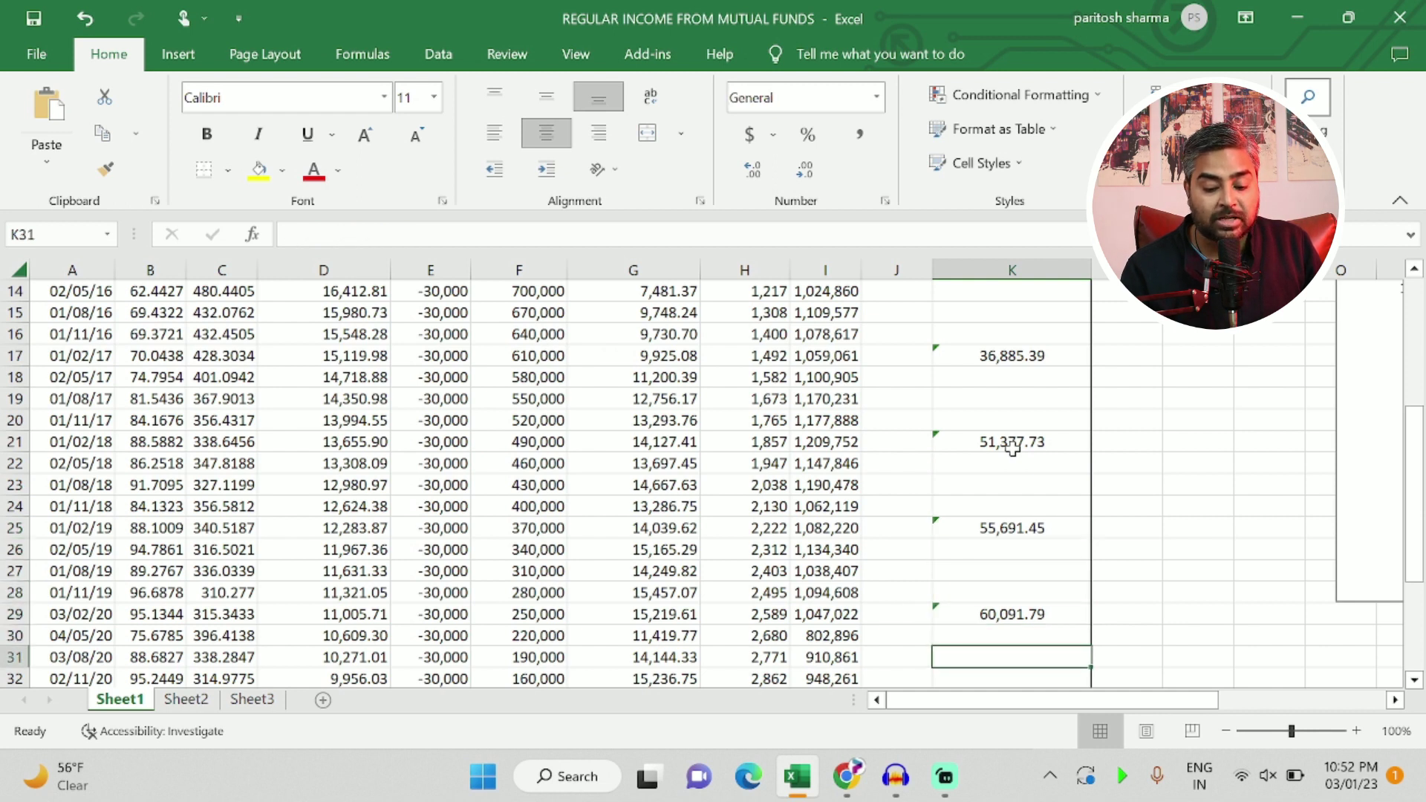
pyautogui.press('Up')
pyautogui.press('Up')
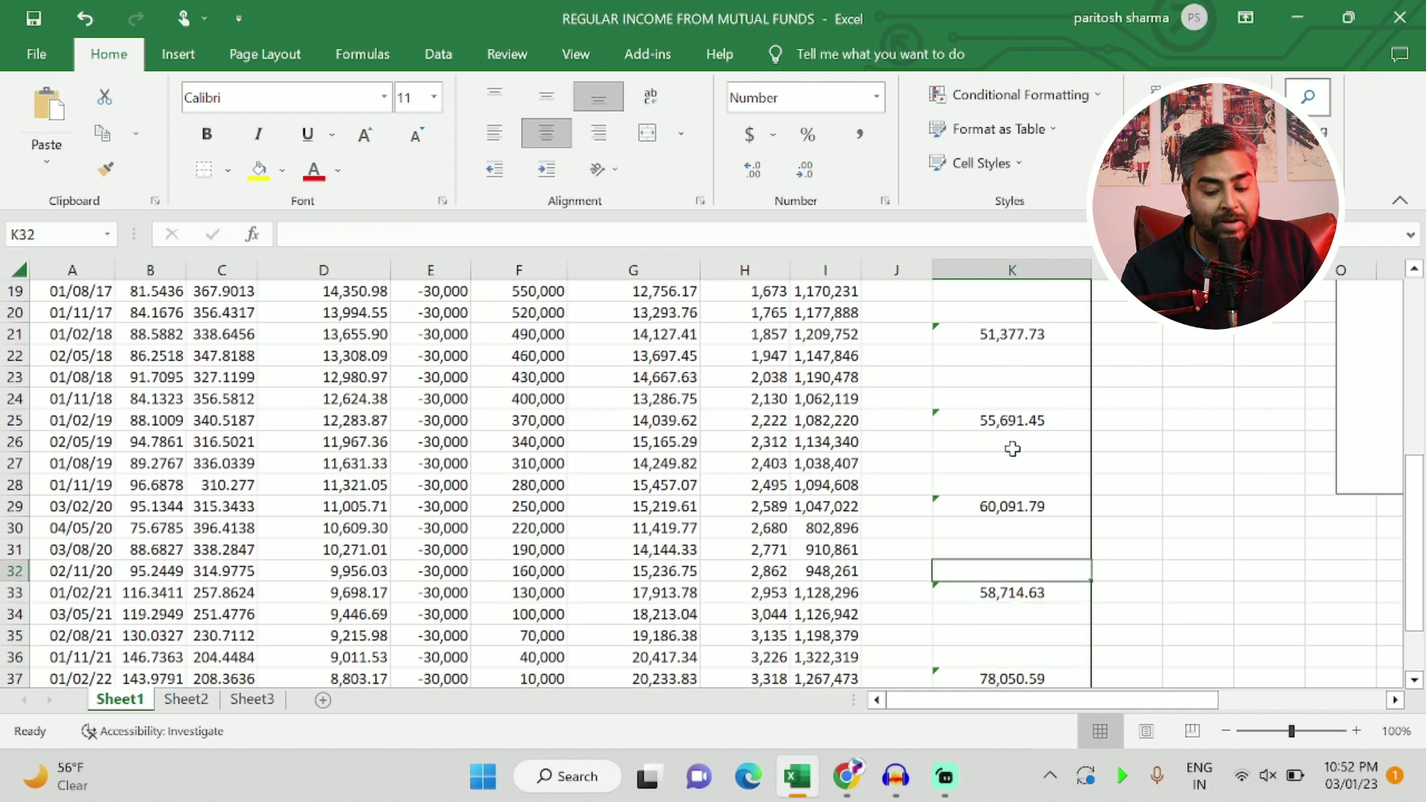
pyautogui.press('Down')
pyautogui.press('Down')
pyautogui.press('Down')
pyautogui.press('Down')
pyautogui.scroll(-1, 1012, 449)
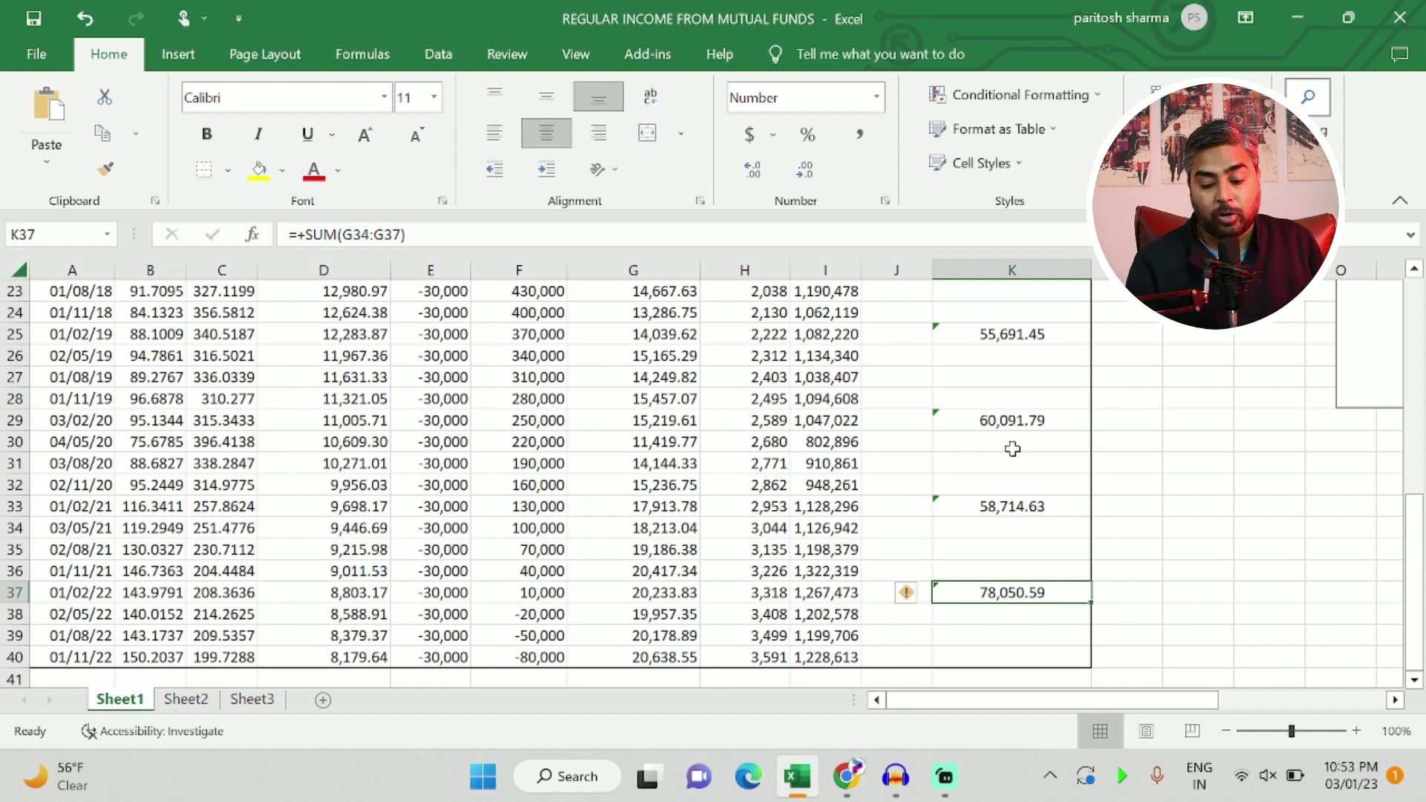
# Examine the line chart of the investment's current value beside the table on Sheet1.
pyautogui.moveTo(1074, 702); pyautogui.dragTo(1203, 713)
pyautogui.scroll(3, 1104, 439)
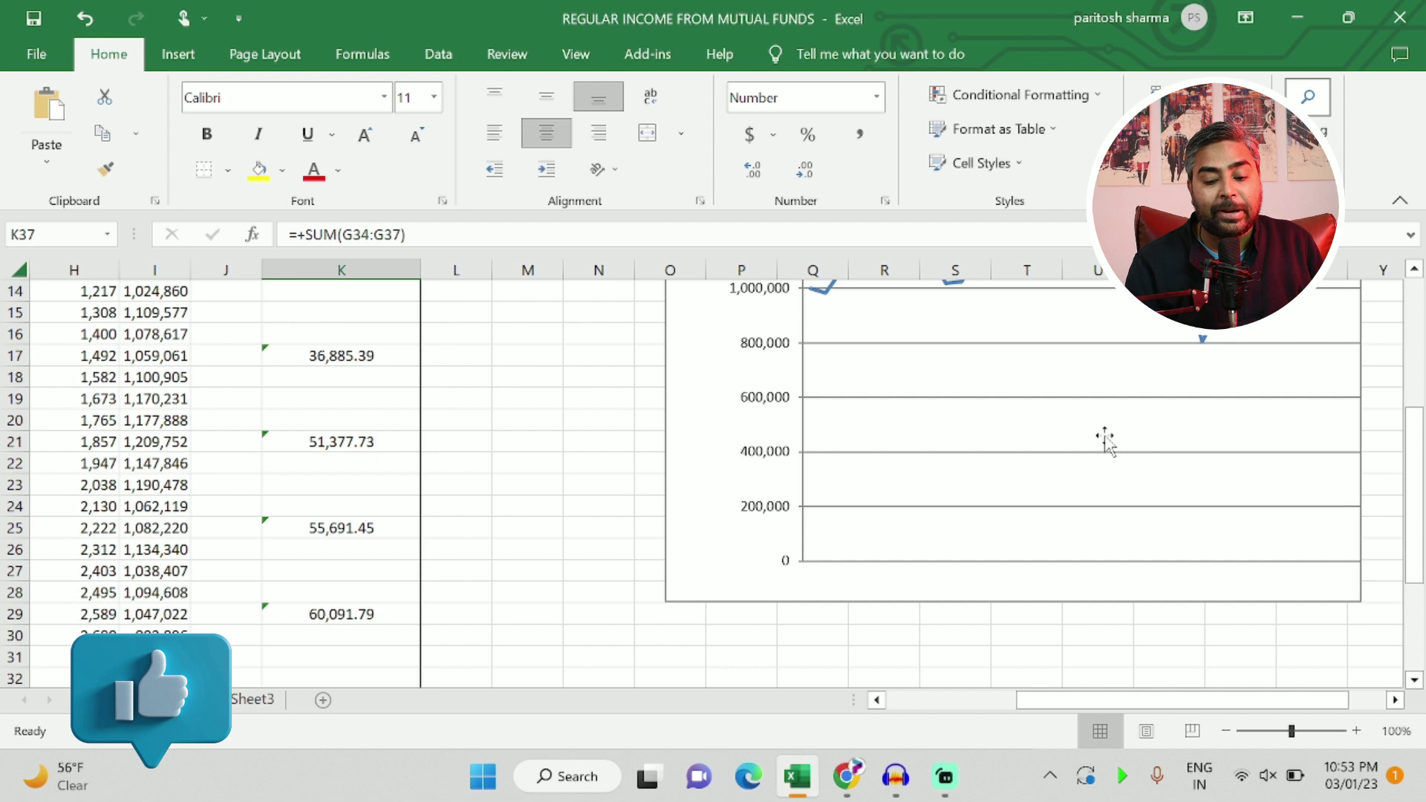
pyautogui.scroll(2, 1104, 439)
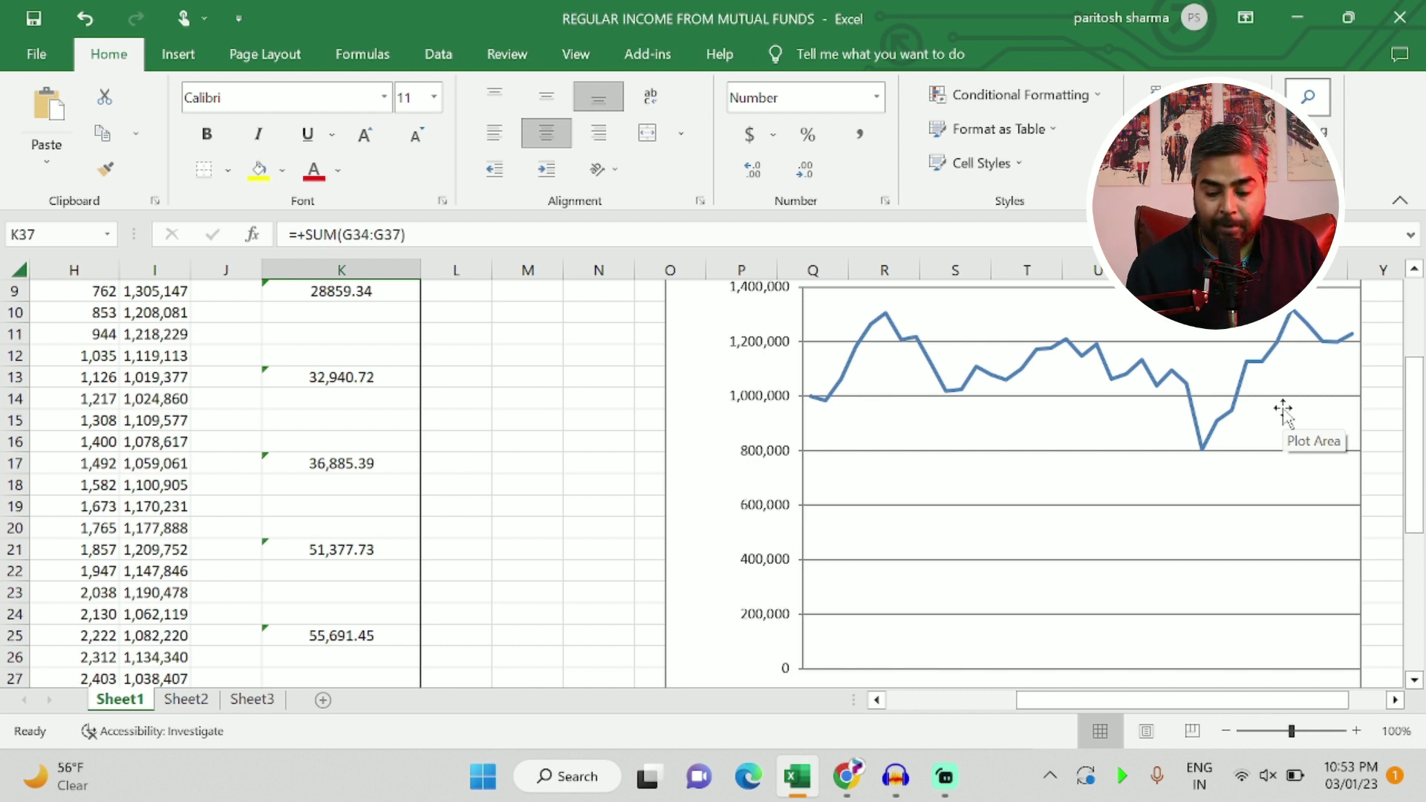
# Check the current values in I29 and I30 of the withdrawal table, for the rows dated 03/02/20 and 04/05/20.
pyautogui.moveTo(1185, 702); pyautogui.dragTo(1006, 693)
pyautogui.scroll(-2, 890, 493)
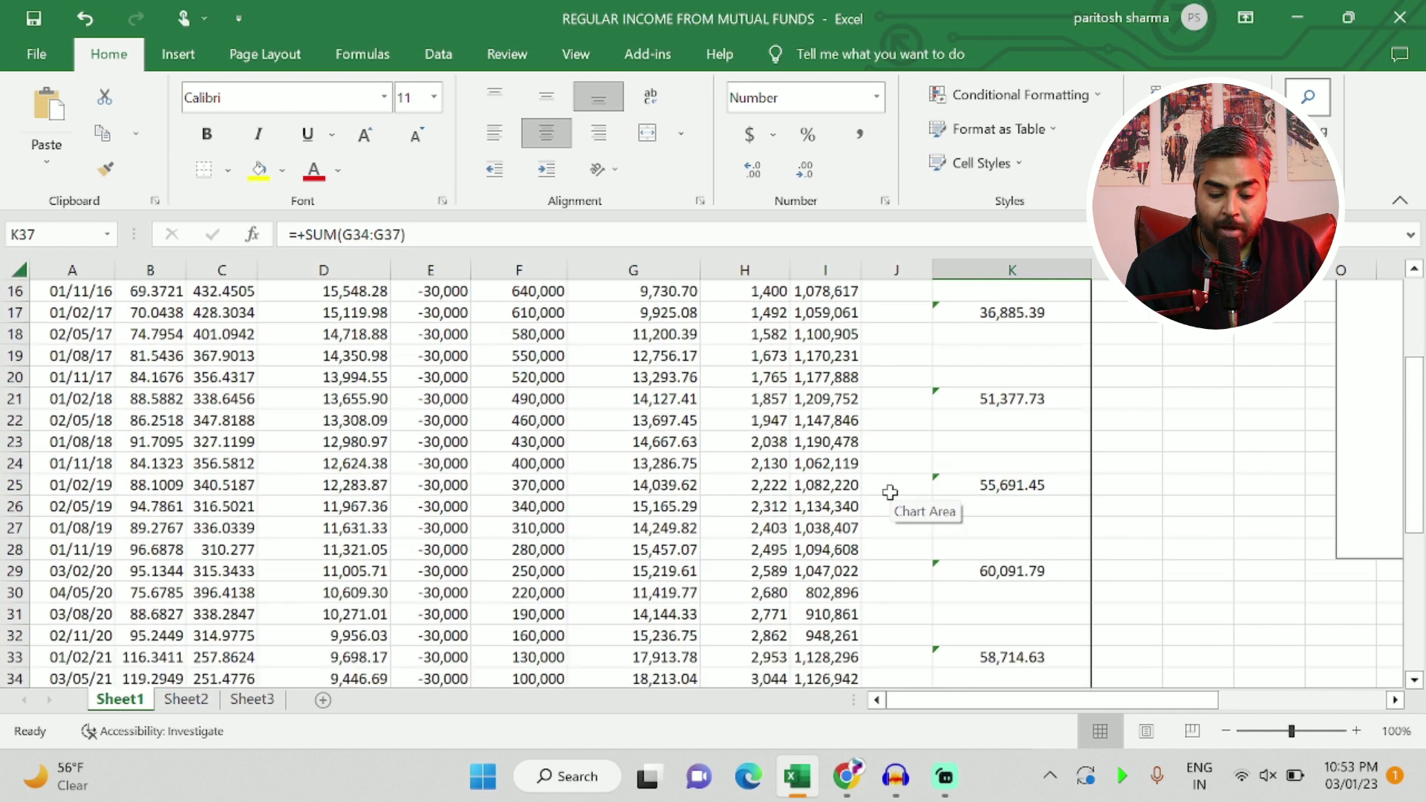
pyautogui.scroll(-1, 889, 493)
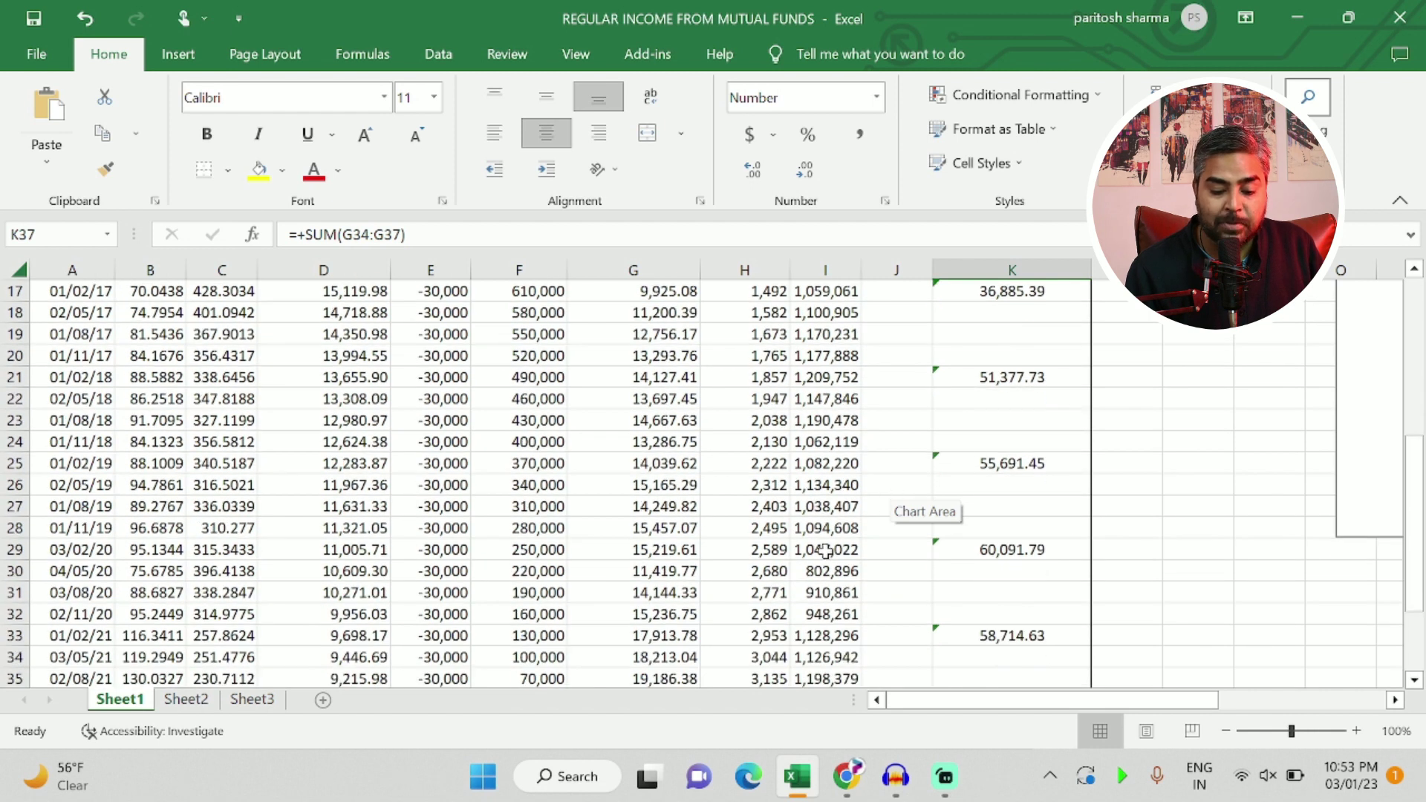
pyautogui.click(826, 551)
pyautogui.click(840, 571)
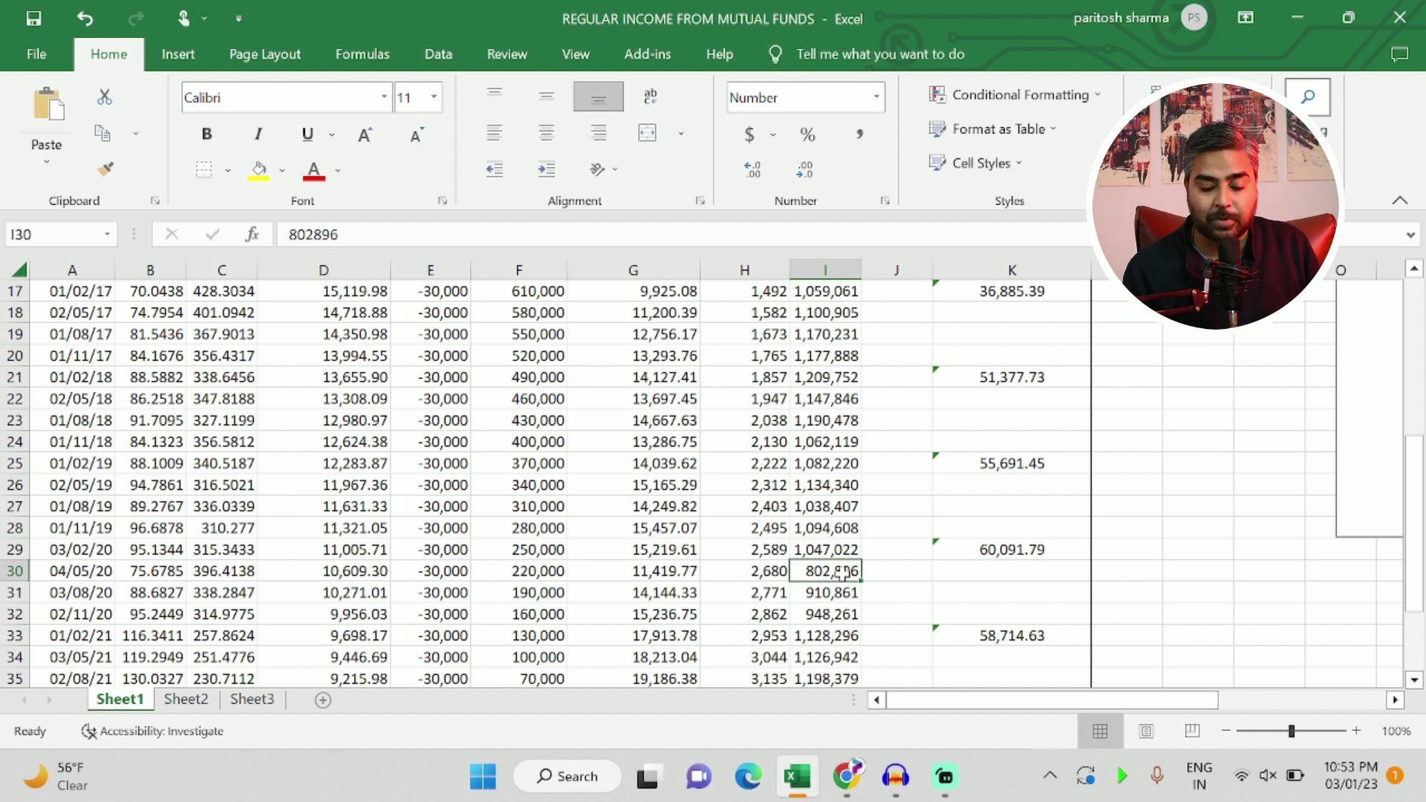
# Return to the current-value line chart on Sheet1 and examine the dip and the recovery after it.
pyautogui.hscroll(6, 1212, 566)
pyautogui.scroll(3, 1213, 566)
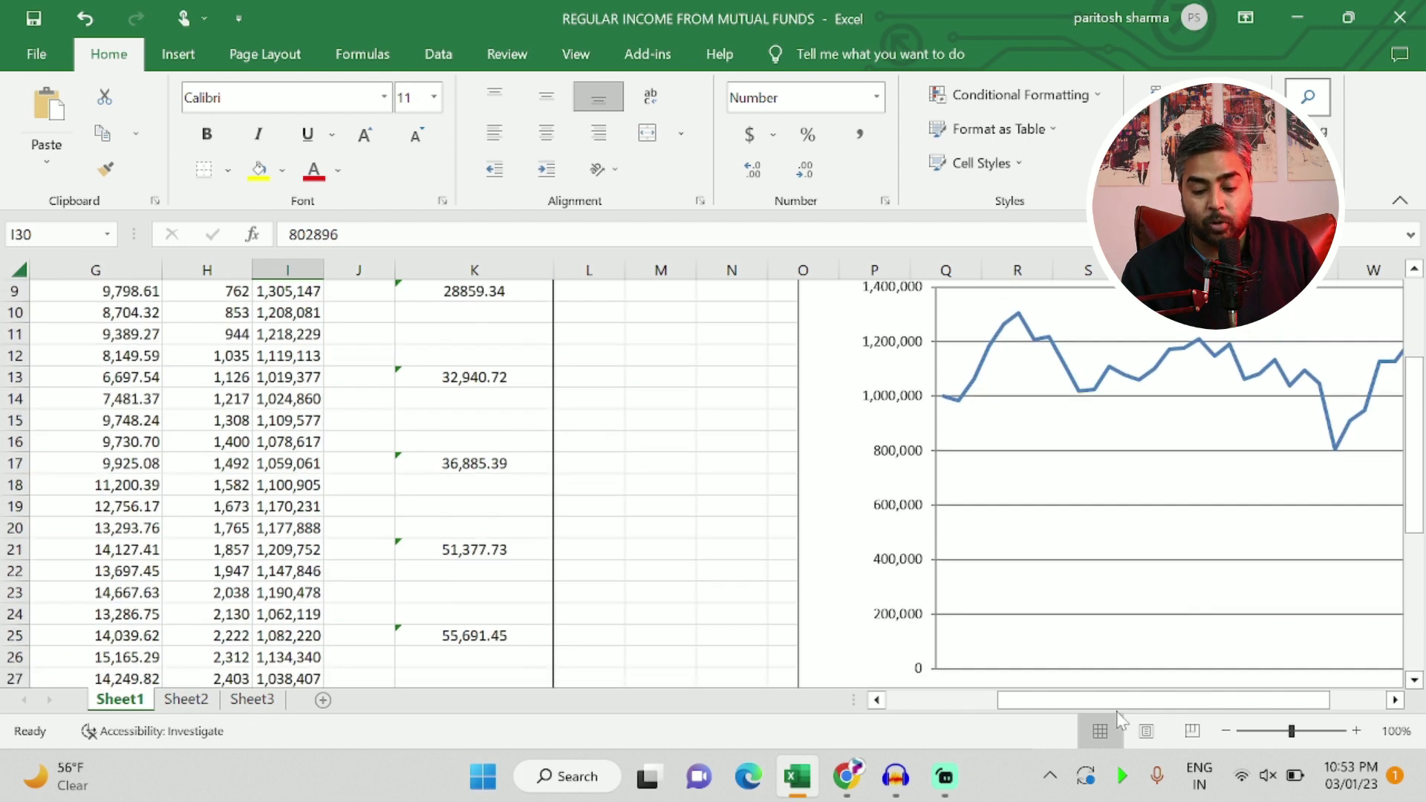
pyautogui.moveTo(1114, 710); pyautogui.dragTo(1227, 714)
pyautogui.scroll(2, 1095, 516)
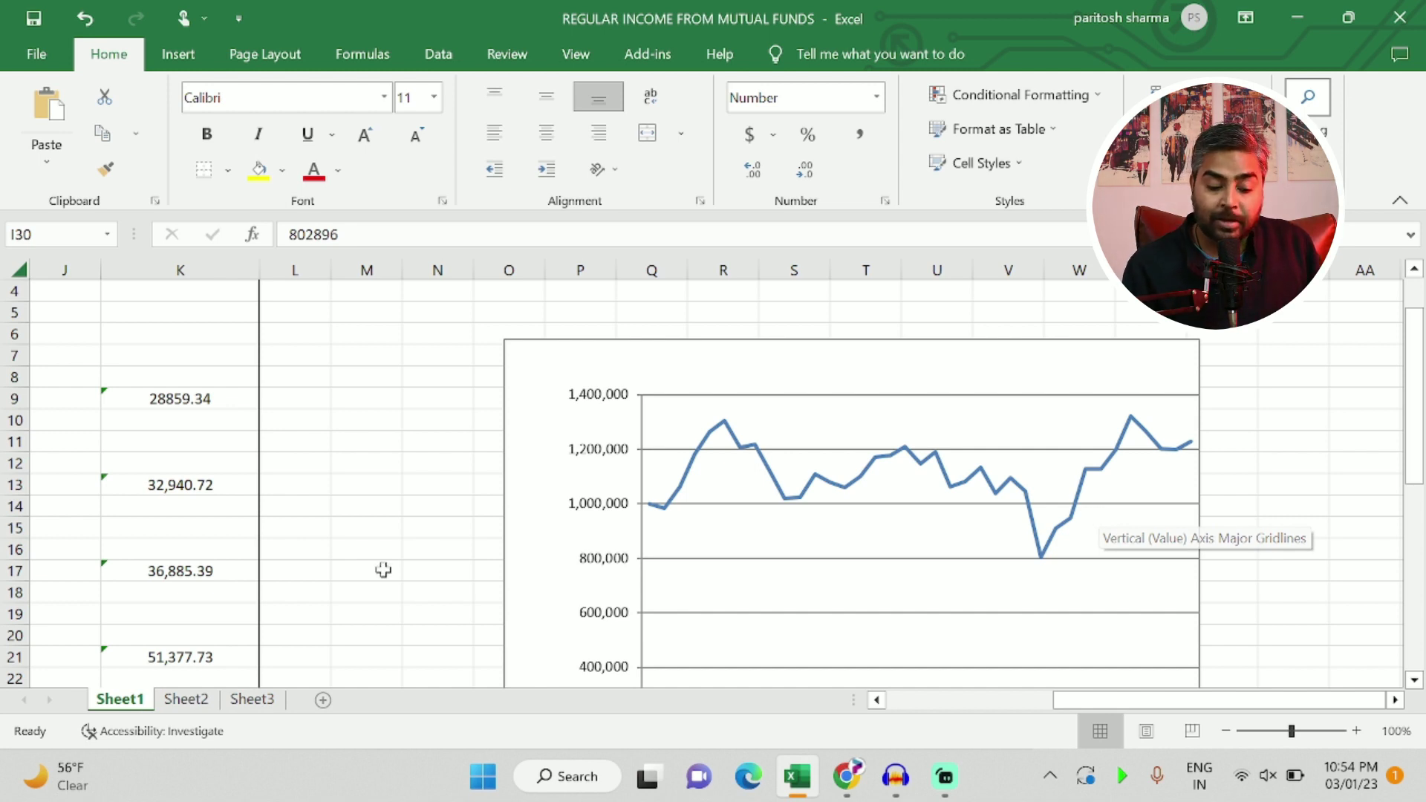
# Open Sheet2 to review the Systematic Withdrawal Plan Calculator summary for the Nifty 50 index fund.
pyautogui.click(186, 700)
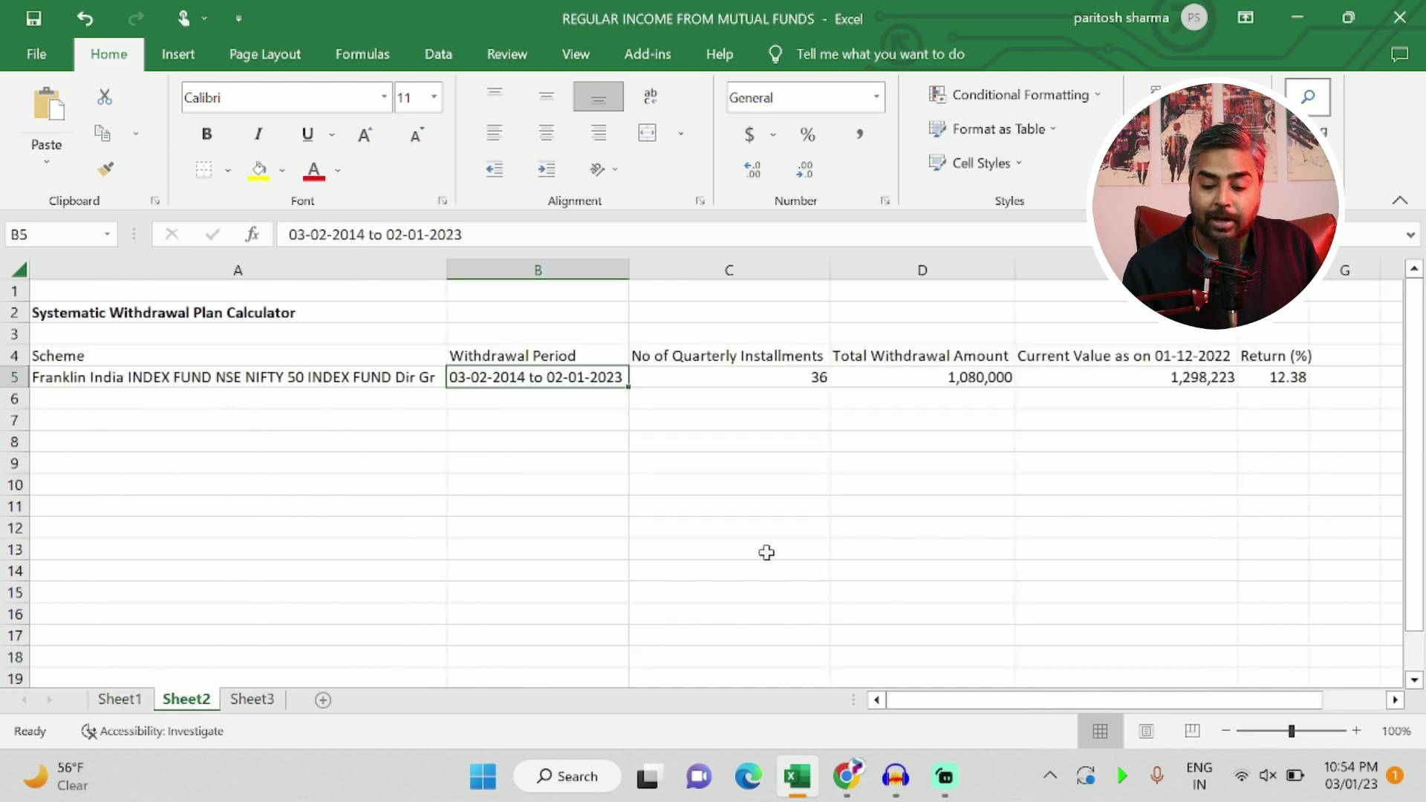